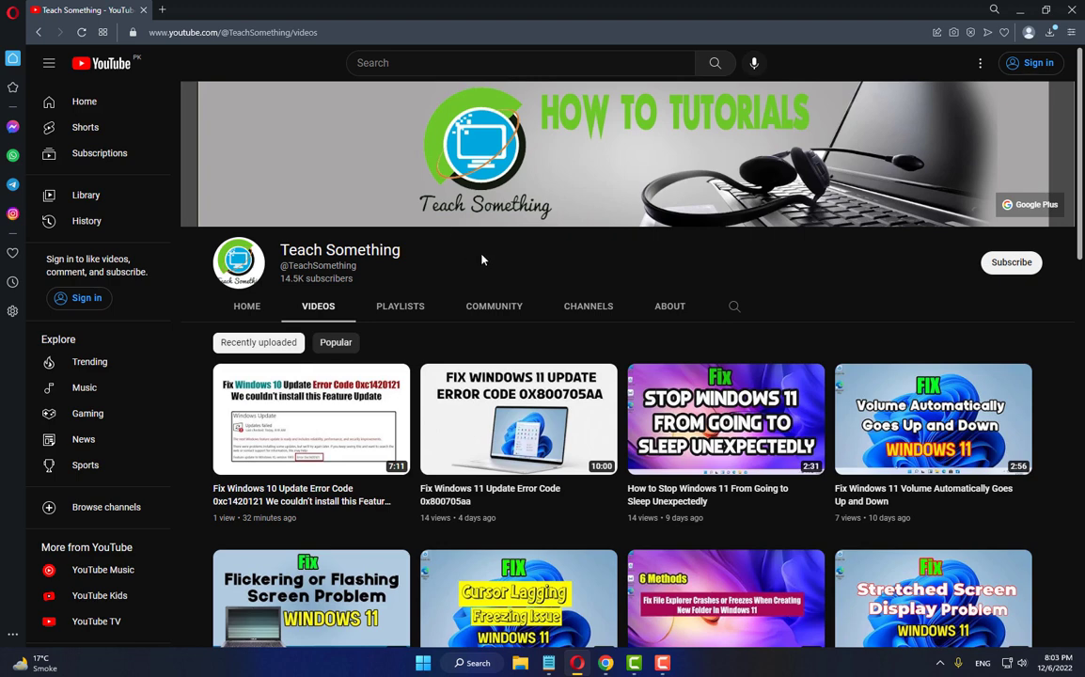
# Step: Visit Accessibility › Keyboard, toggle Filter keys on and back off, then close Settings
pyautogui.click(423, 663)
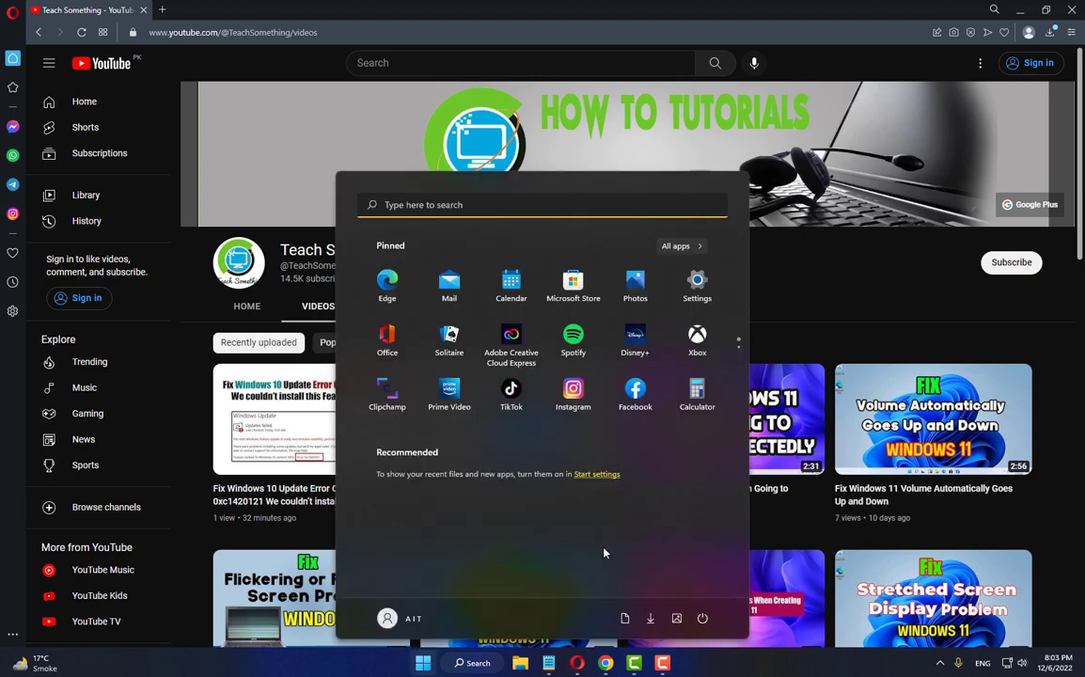
pyautogui.click(696, 297)
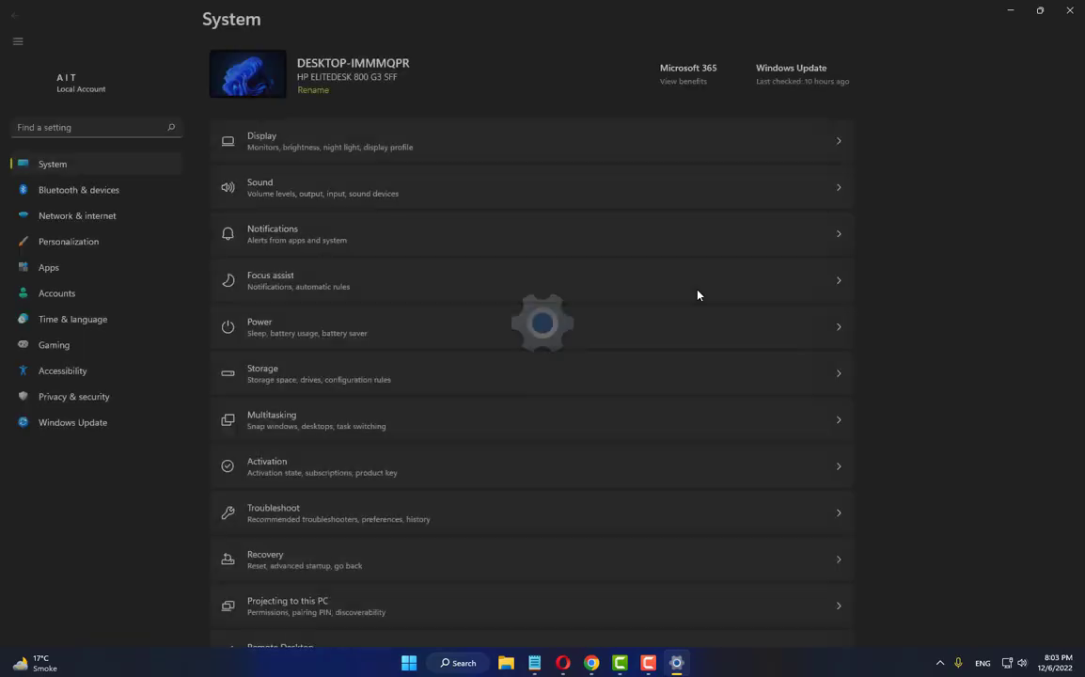
pyautogui.click(92, 348)
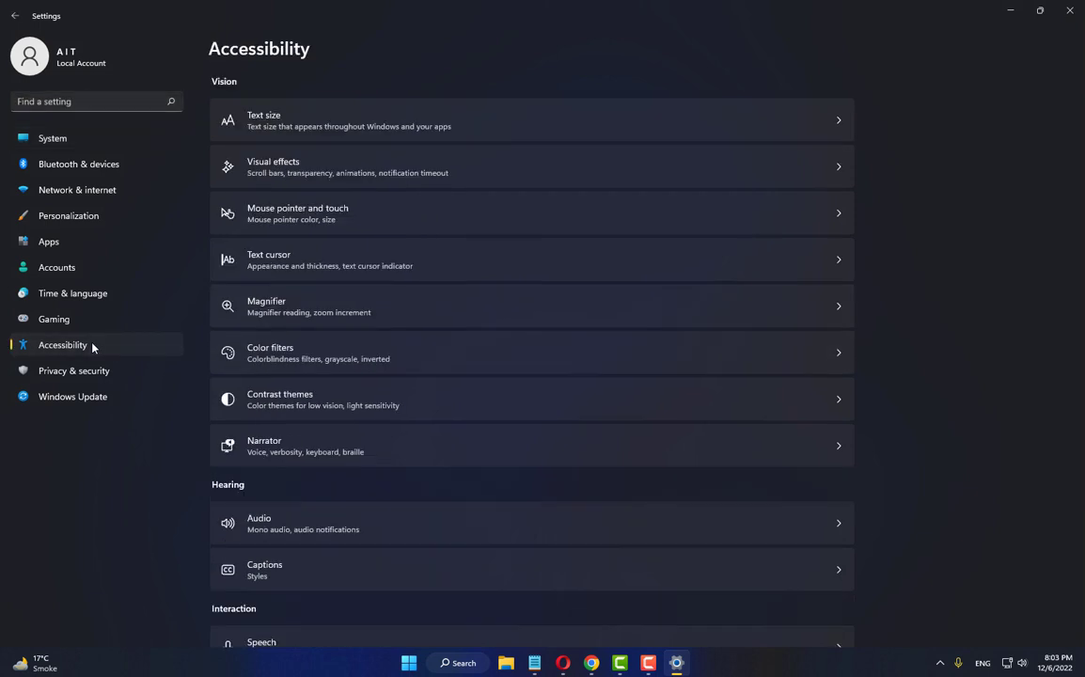
pyautogui.scroll(-3, 356, 383)
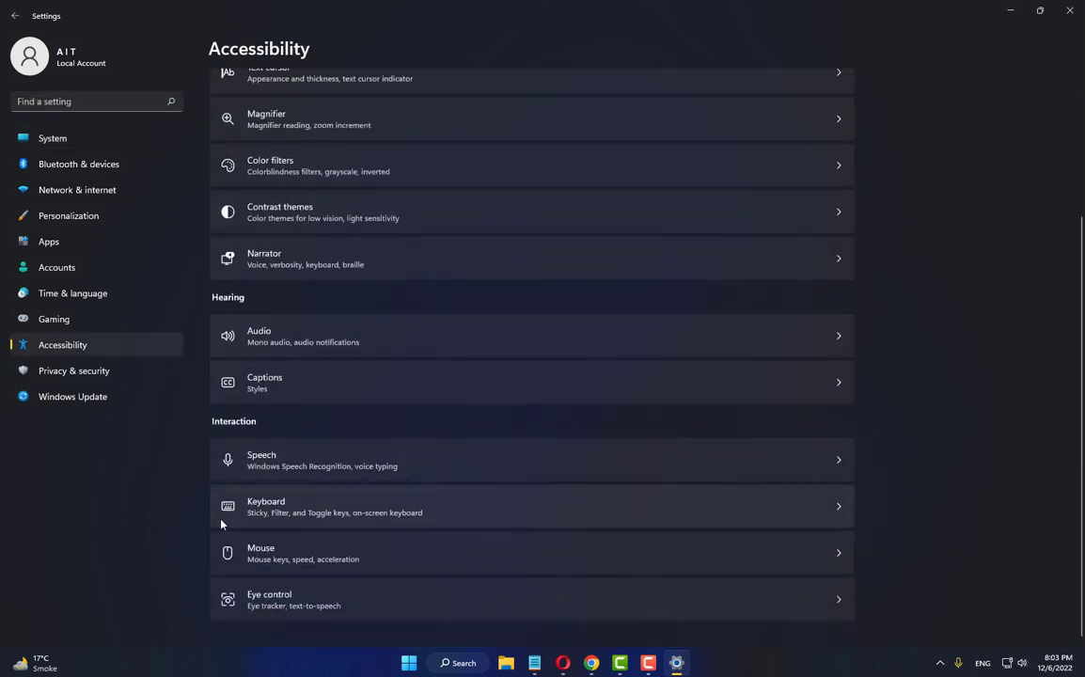
pyautogui.click(823, 513)
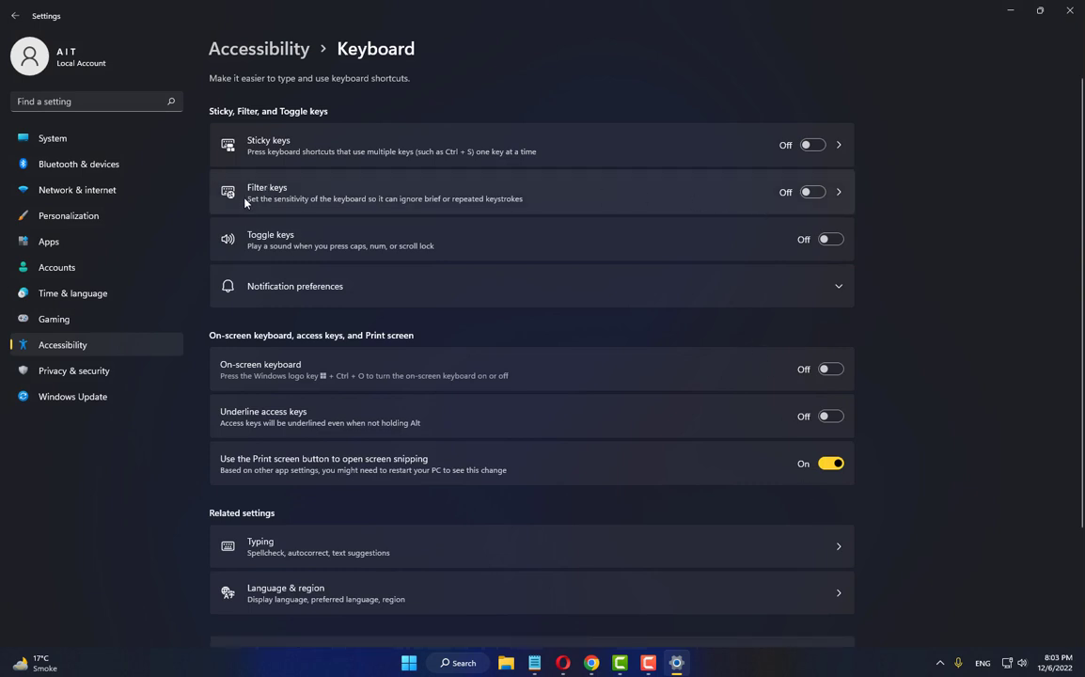
pyautogui.click(808, 193)
pyautogui.click(808, 193)
pyautogui.click(1075, 20)
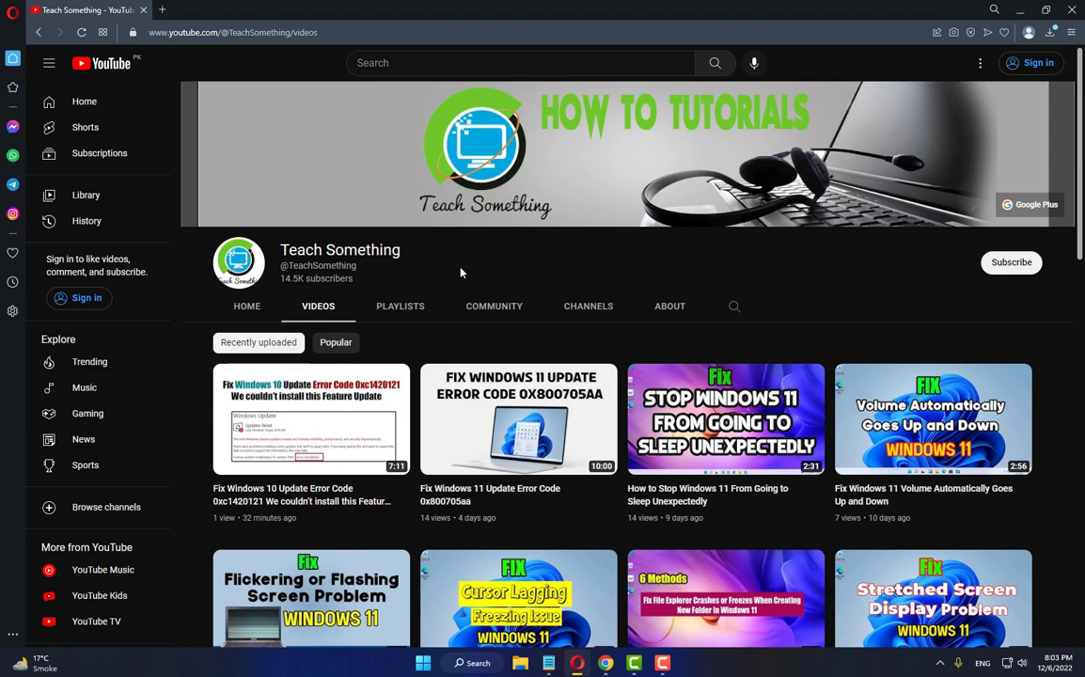
# Step: Relaunch Settings from Start and return to the Accessibility › Keyboard page
pyautogui.click(422, 662)
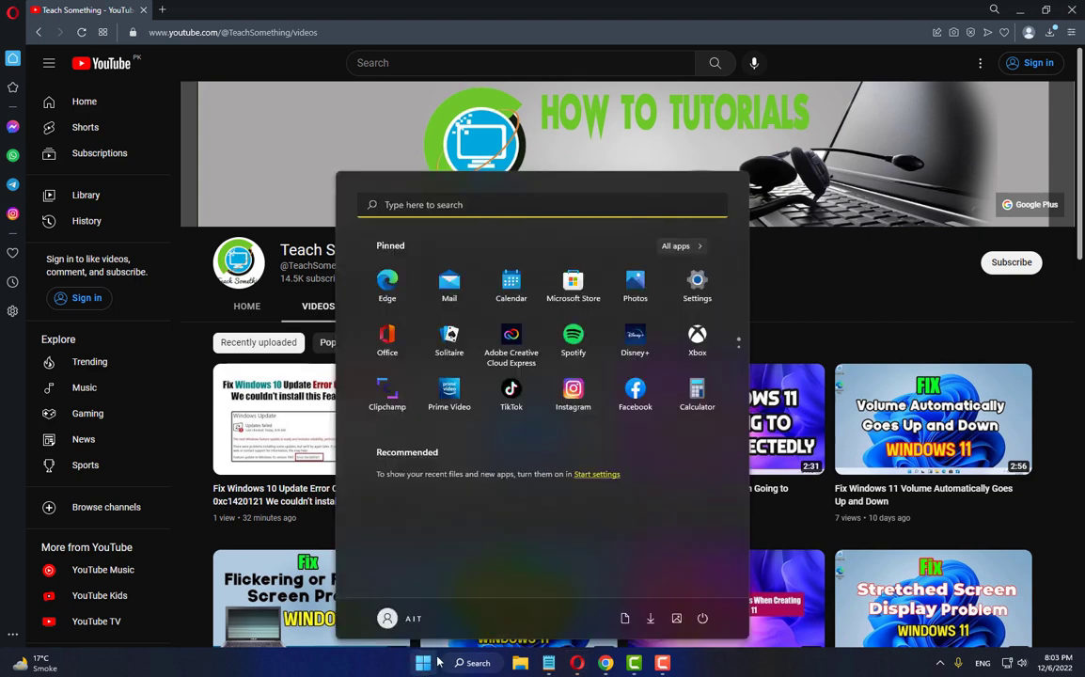
pyautogui.click(700, 287)
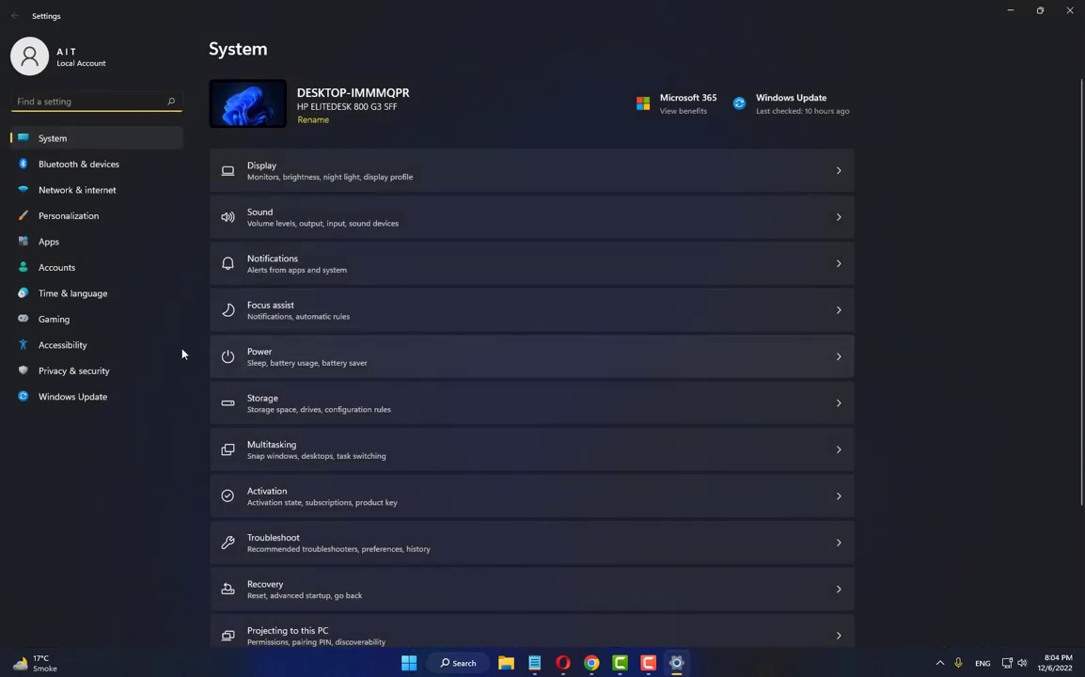
pyautogui.click(73, 345)
pyautogui.scroll(-3, 443, 386)
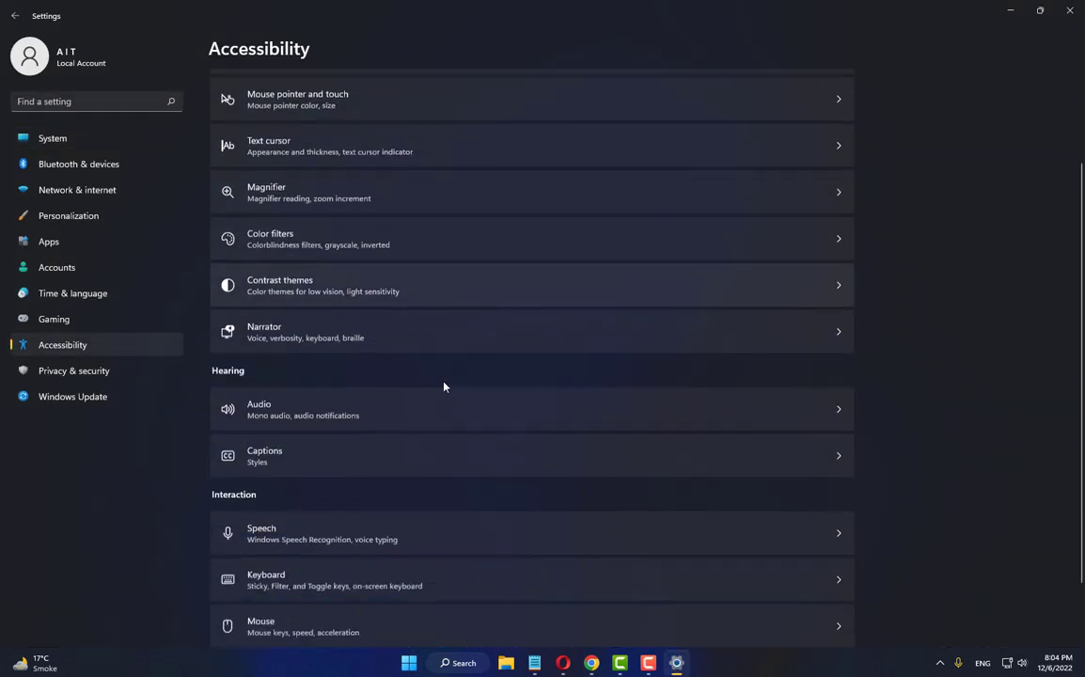
pyautogui.click(275, 522)
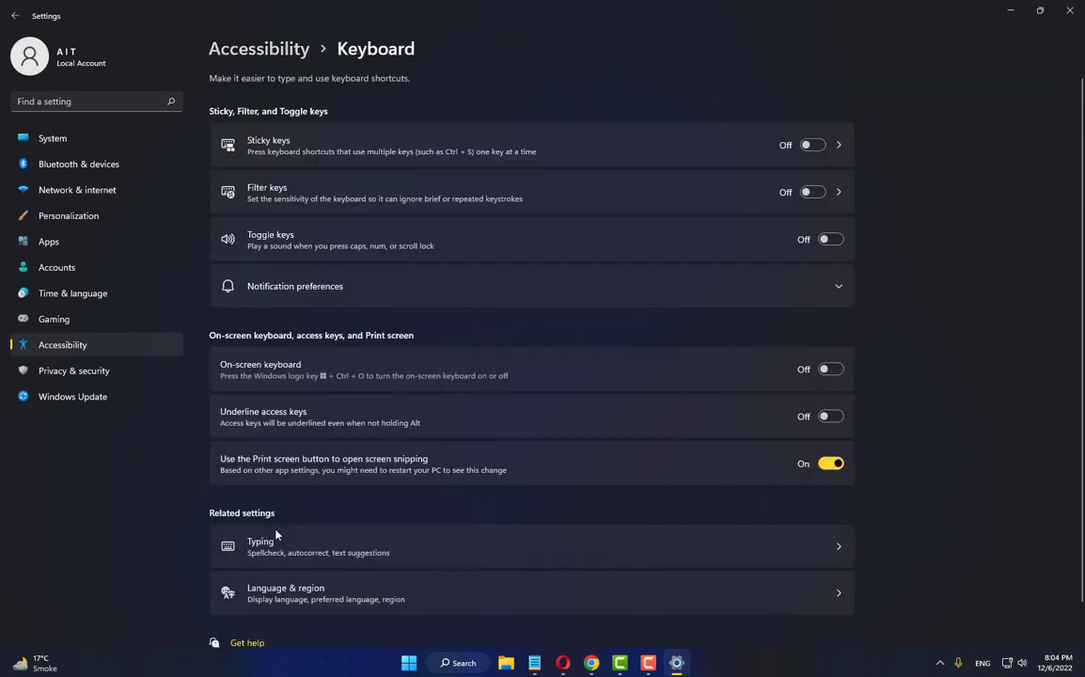
pyautogui.scroll(-2, 374, 438)
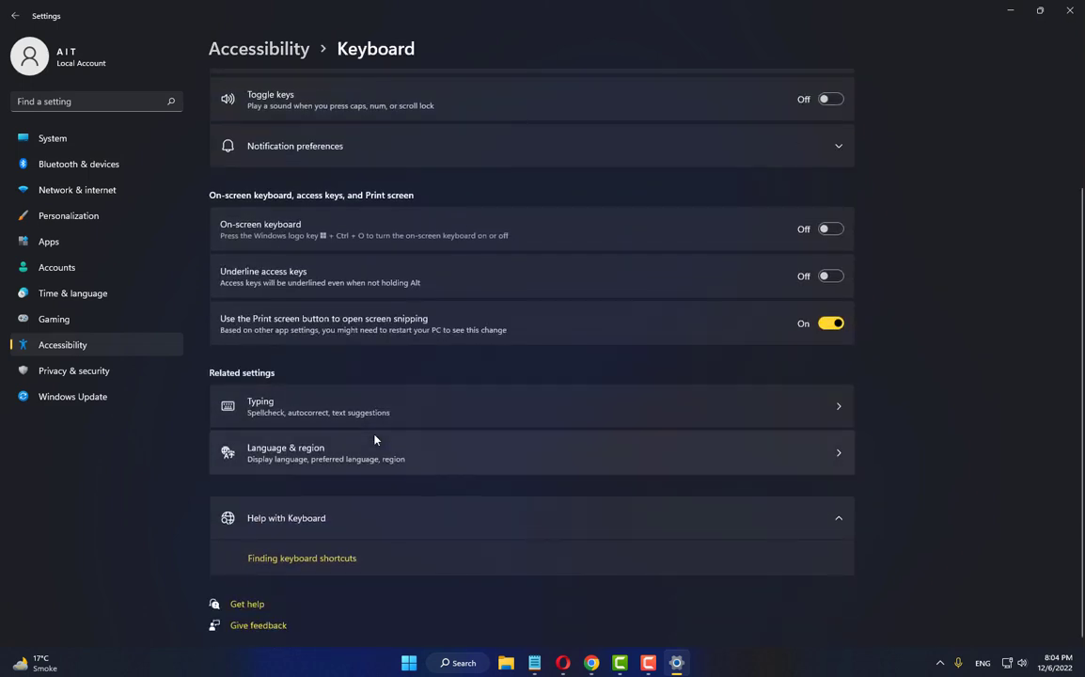
pyautogui.scroll(1, 371, 404)
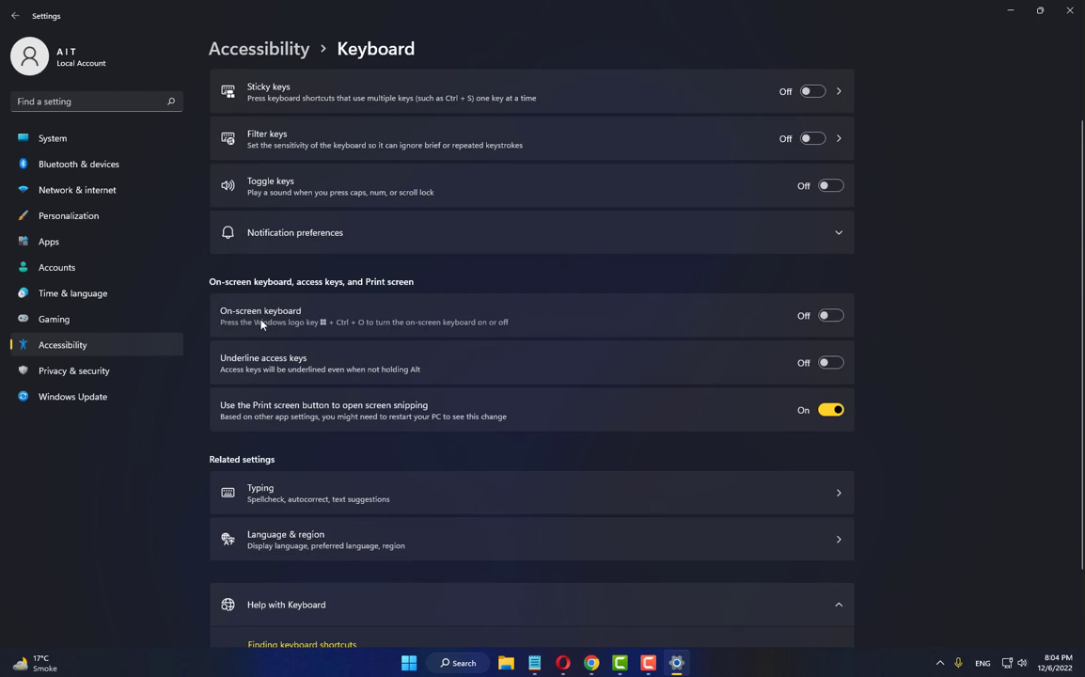
# Step: Switch the On-screen keyboard on and position it over the YouTube page, with Windows search open
pyautogui.click(831, 316)
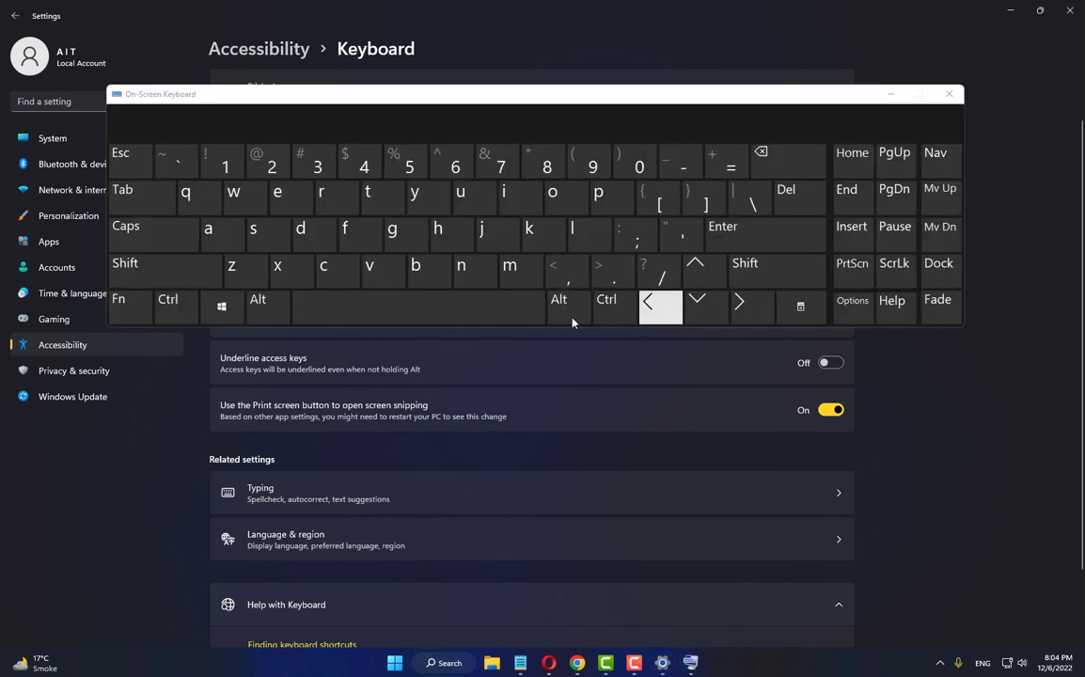
pyautogui.moveTo(506, 92); pyautogui.dragTo(518, 424)
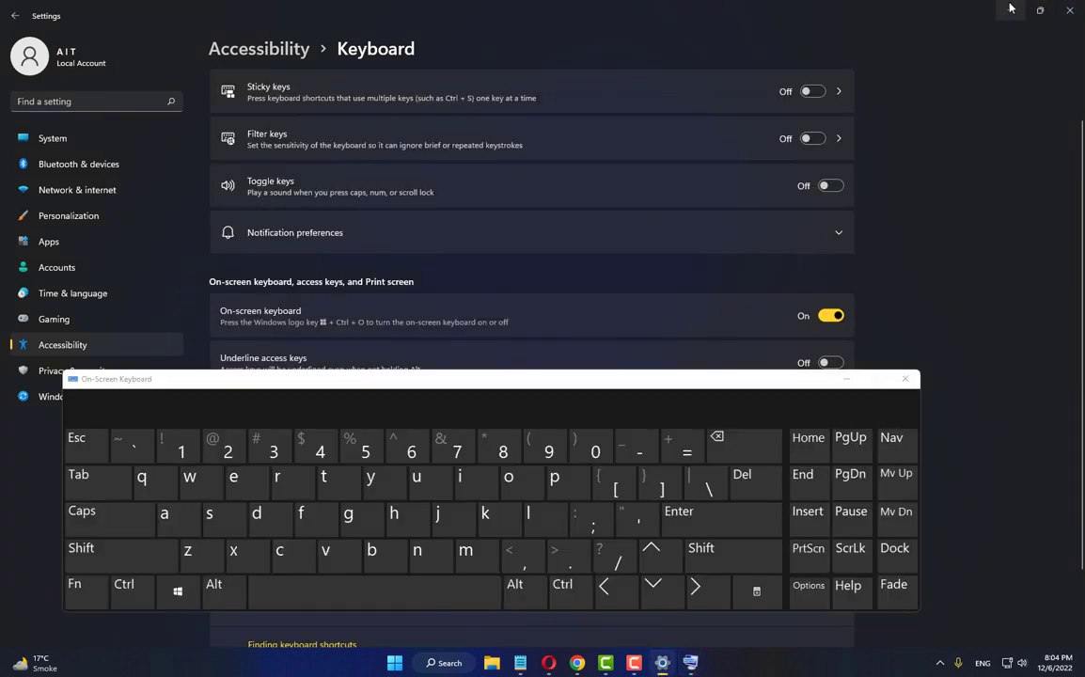
pyautogui.hotkey('alt', 'Tab')
pyautogui.moveTo(467, 383); pyautogui.dragTo(520, 355)
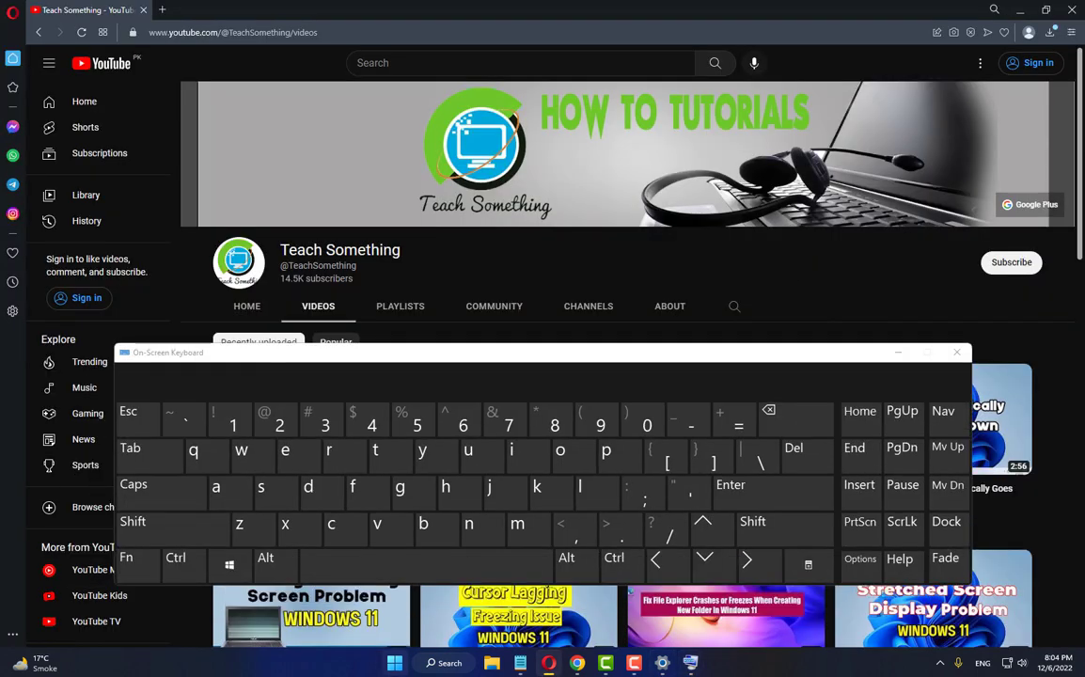
pyautogui.click(451, 663)
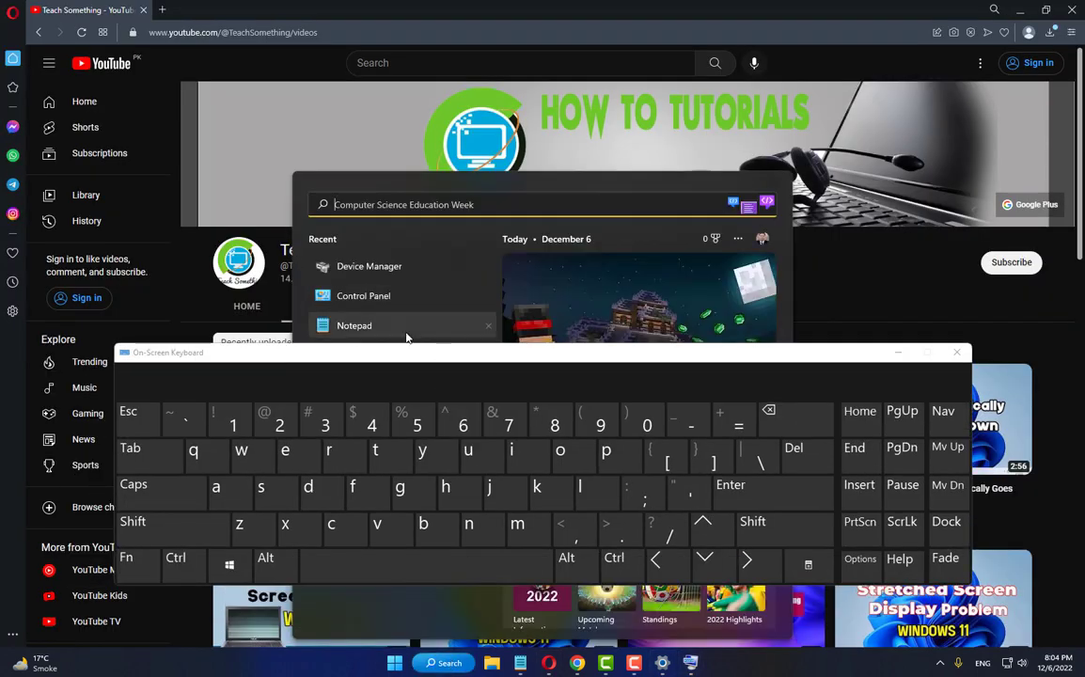
# Step: Search 'de' with the on-screen keyboard, open Device Manager and select HID Keyboard Device under Keyboards
pyautogui.click(306, 487)
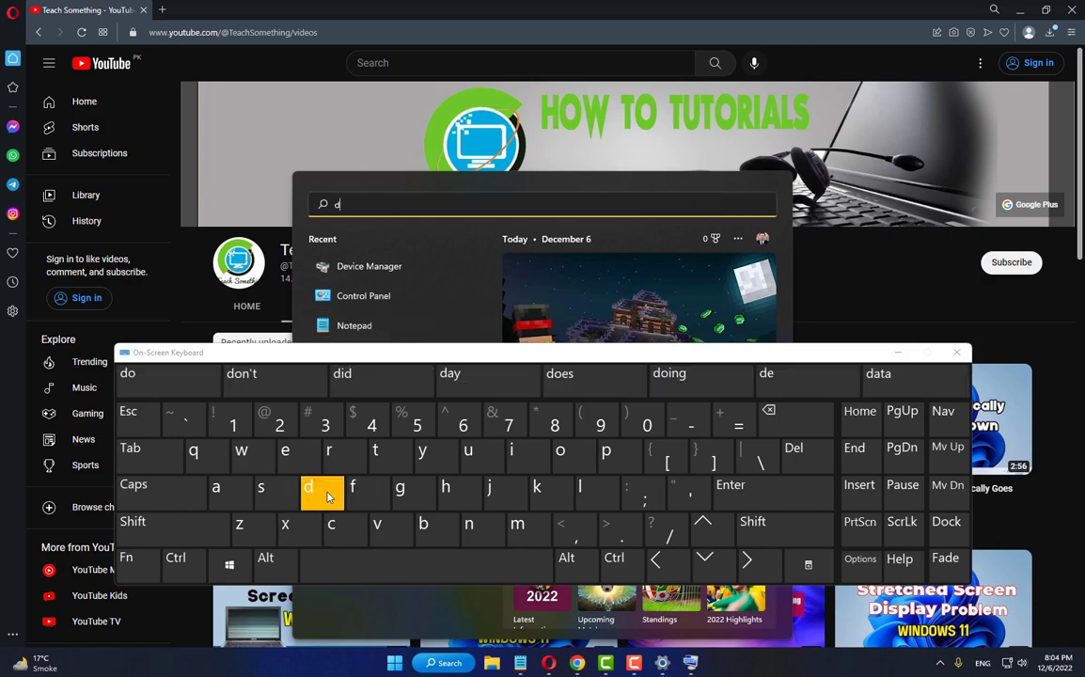
pyautogui.click(286, 453)
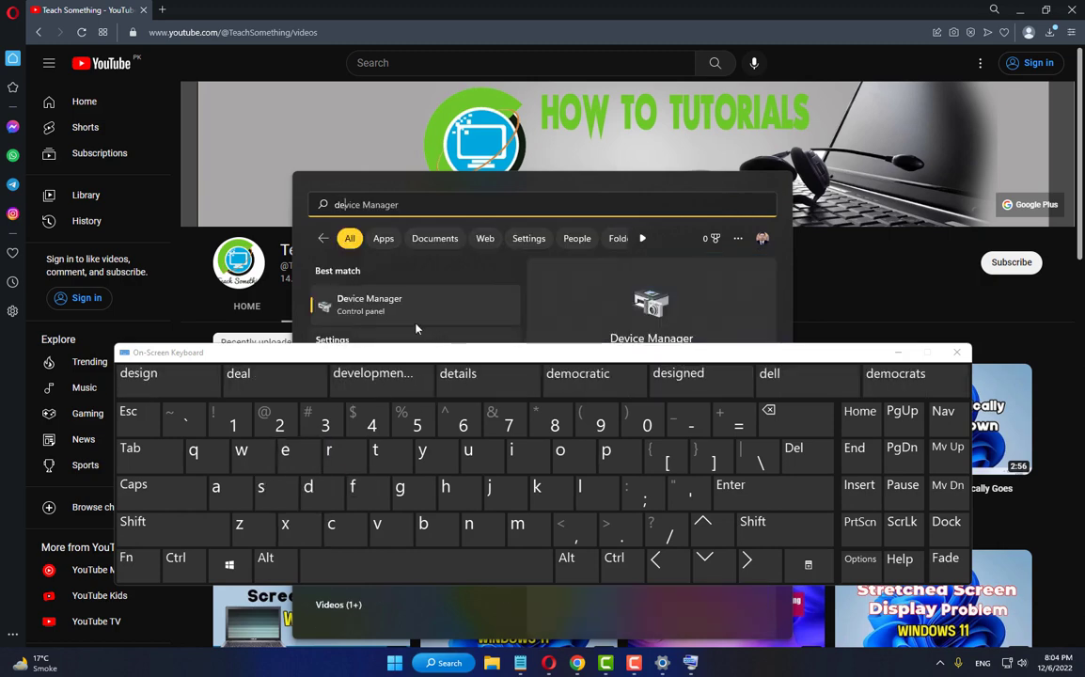
pyautogui.click(385, 305)
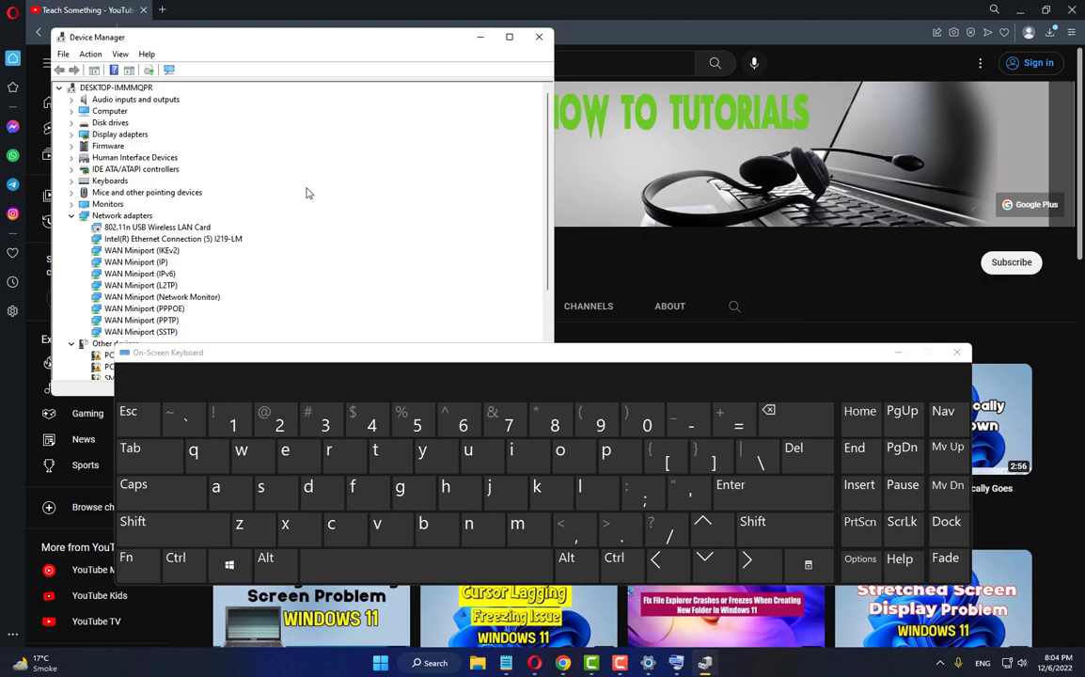
pyautogui.click(87, 184)
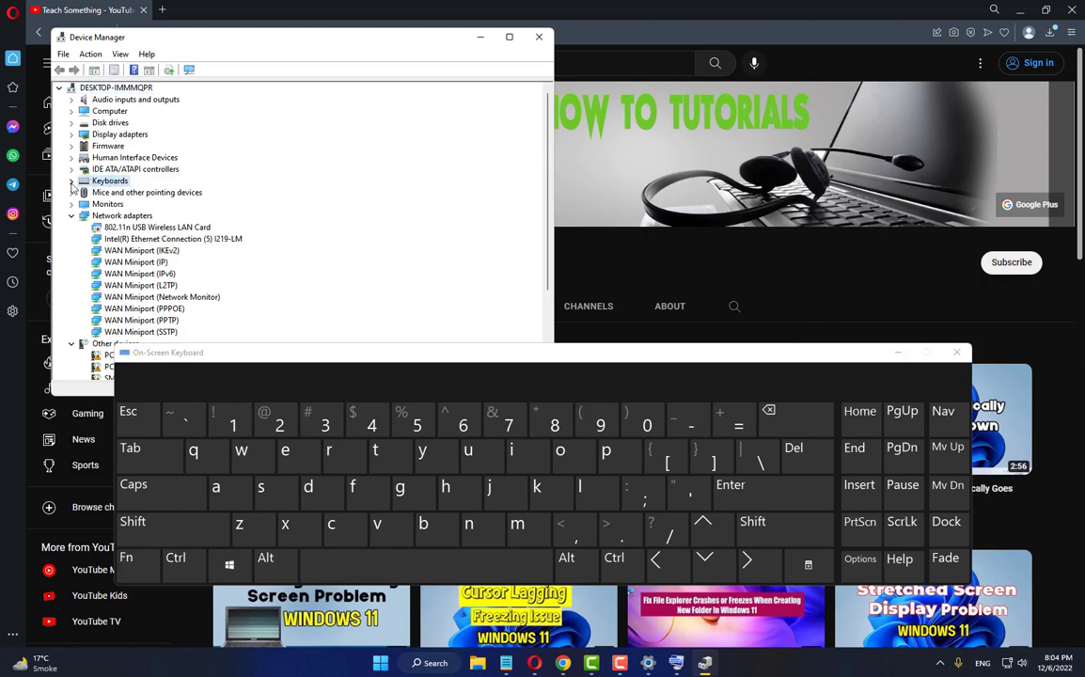
pyautogui.click(72, 181)
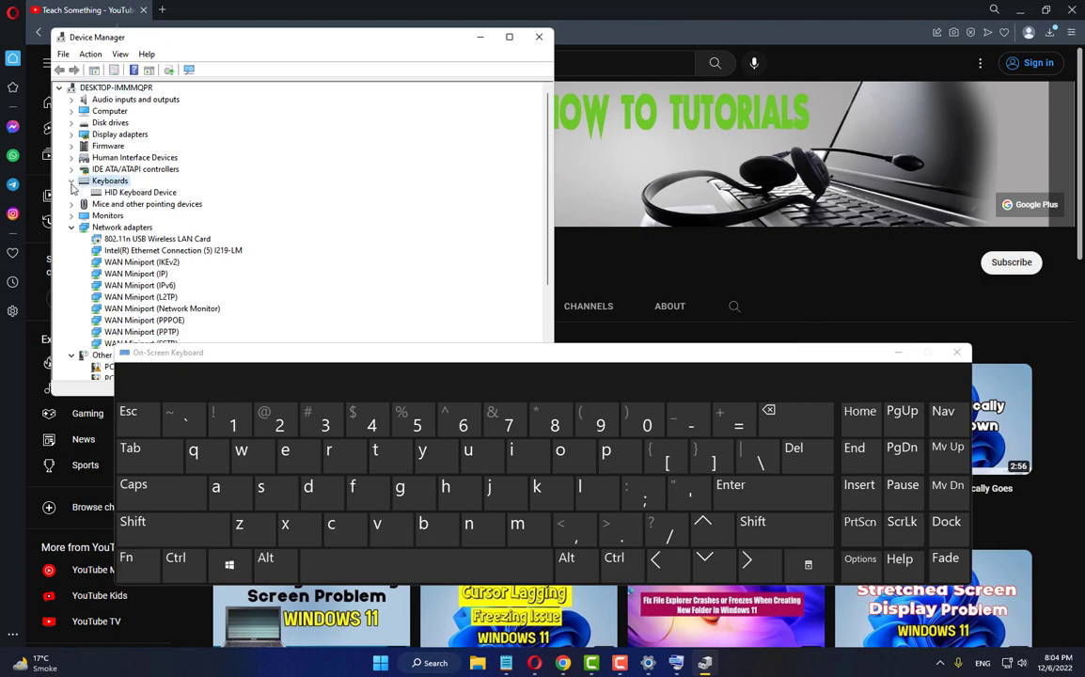
pyautogui.click(139, 194)
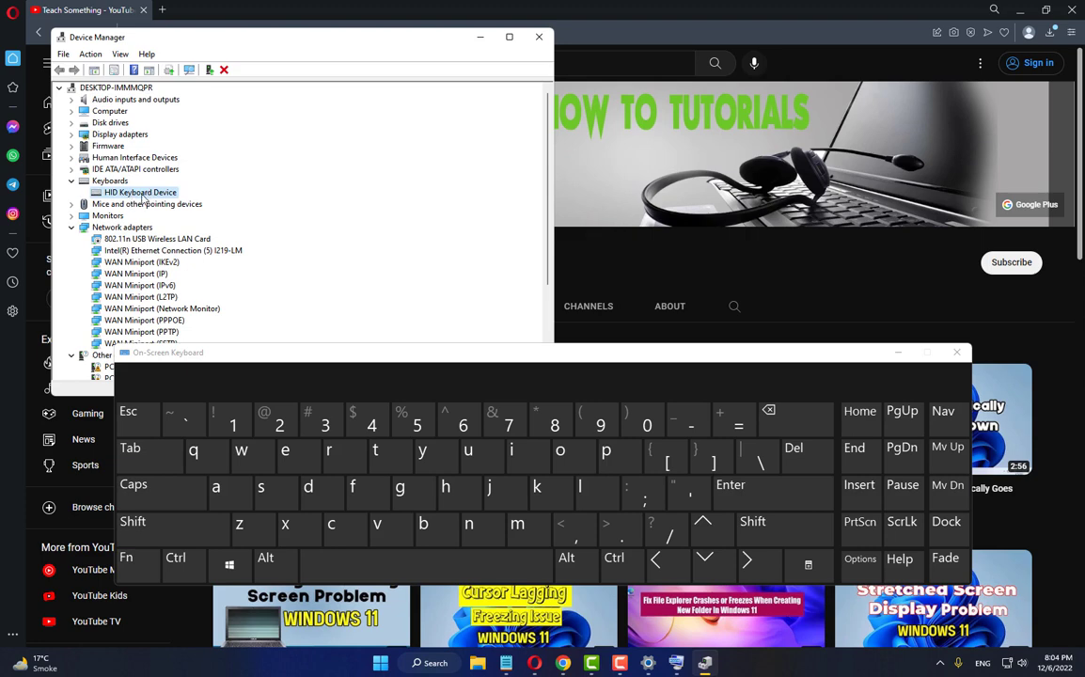
# Step: Reinstall the HID Keyboard Device driver from the compatible-driver list, then close Device Manager
pyautogui.rightClick(126, 175)
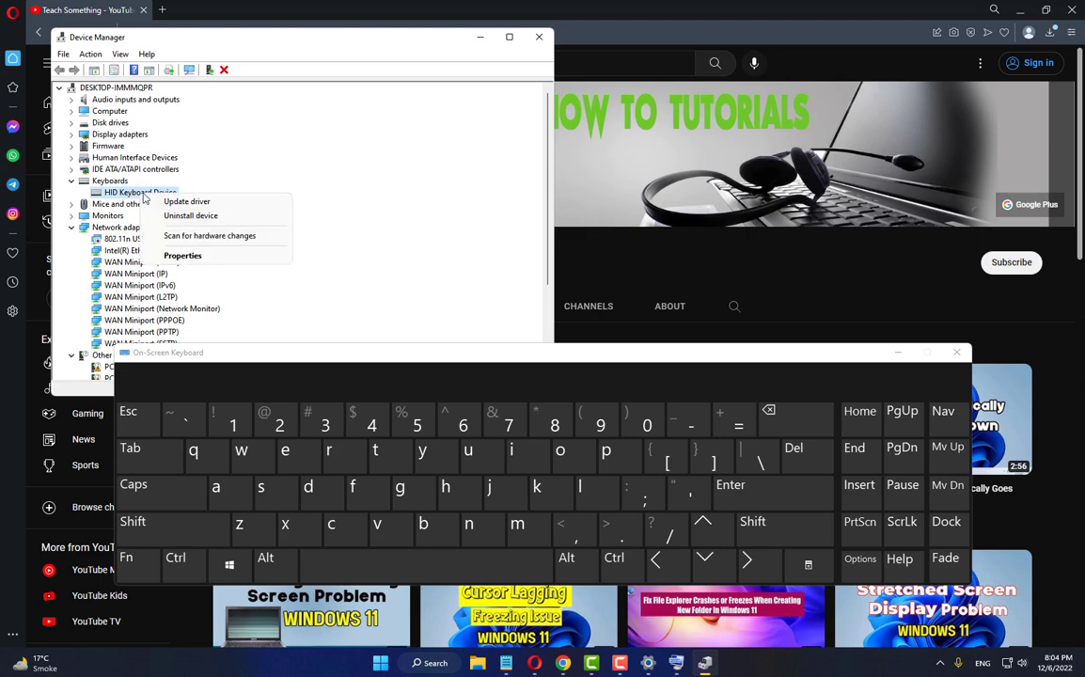
pyautogui.click(161, 183)
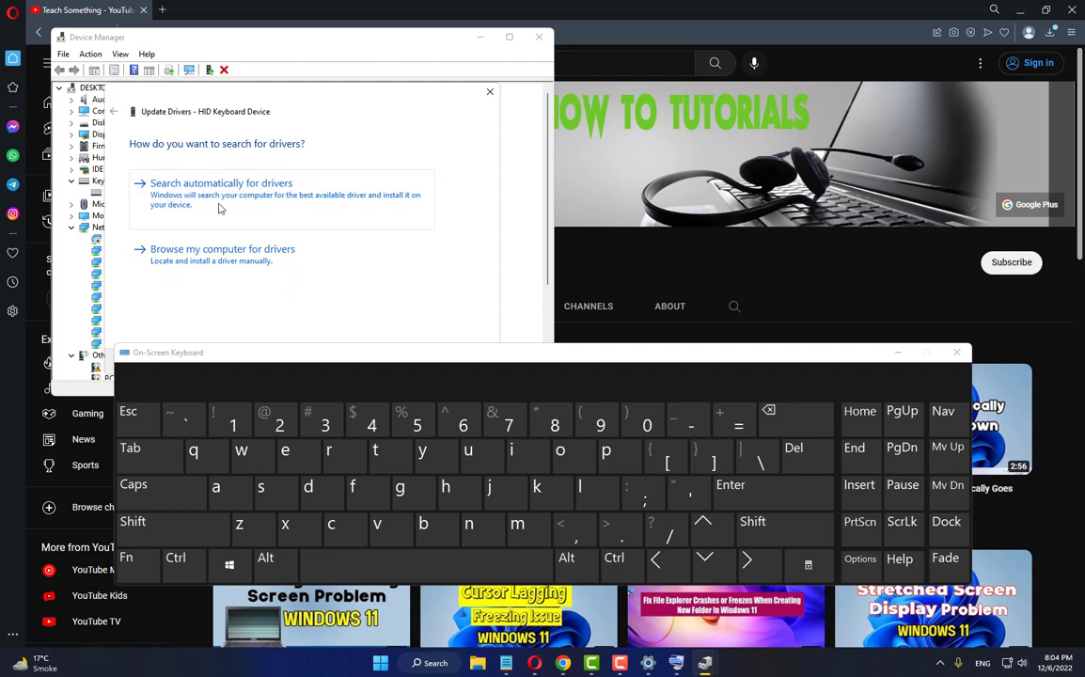
pyautogui.click(224, 260)
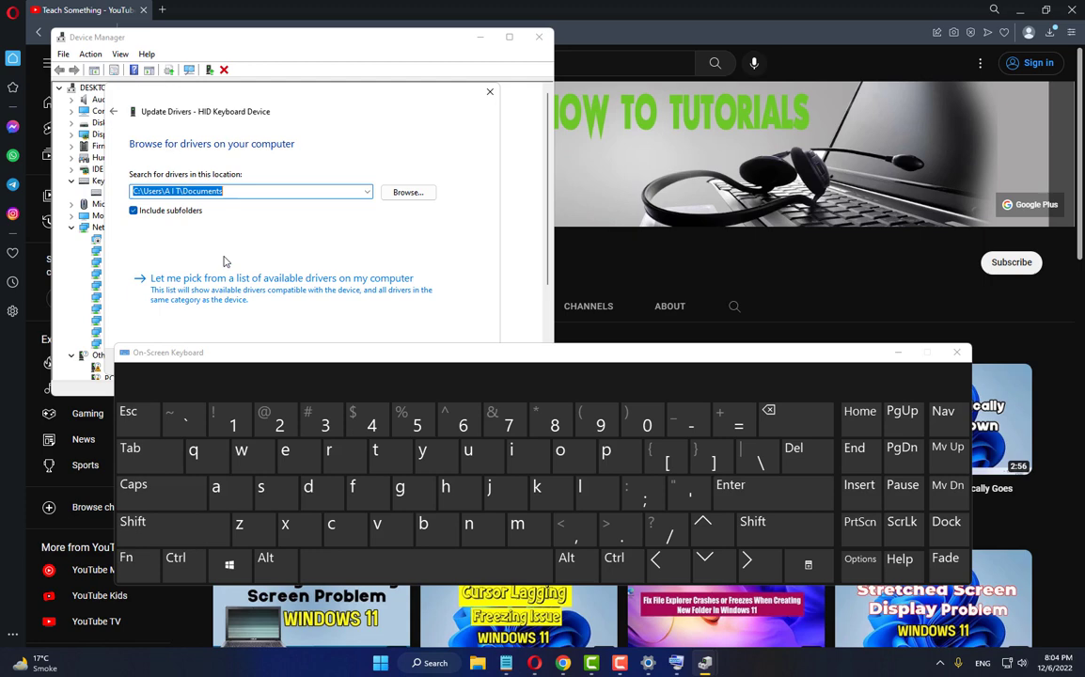
pyautogui.click(182, 298)
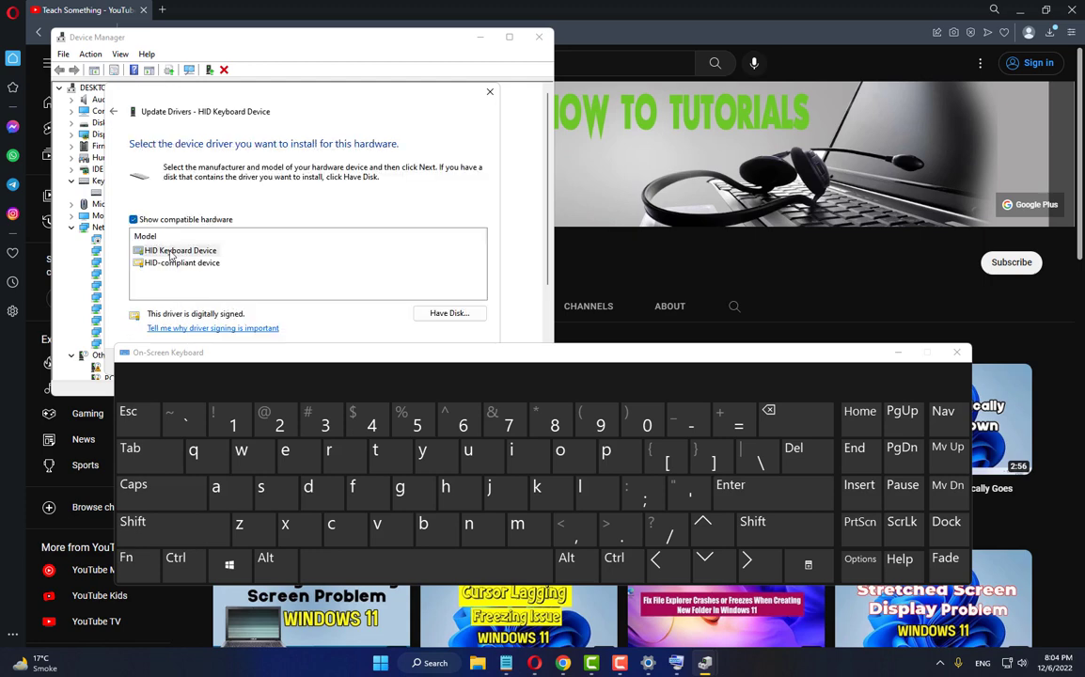
pyautogui.click(170, 251)
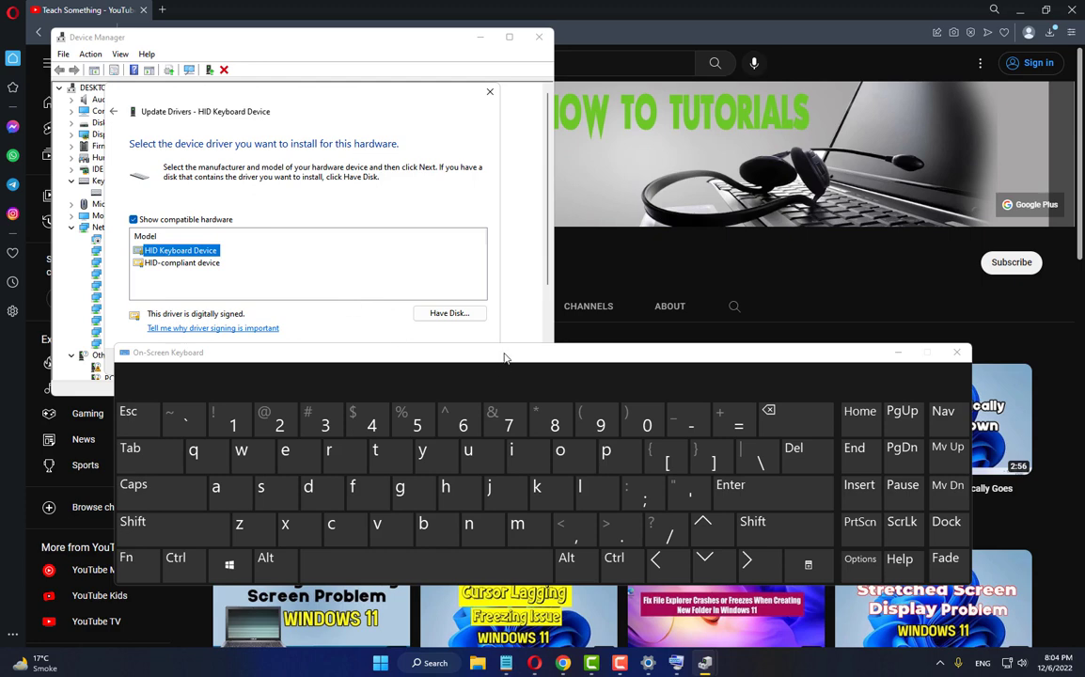
pyautogui.moveTo(505, 401); pyautogui.dragTo(506, 443)
pyautogui.click(424, 361)
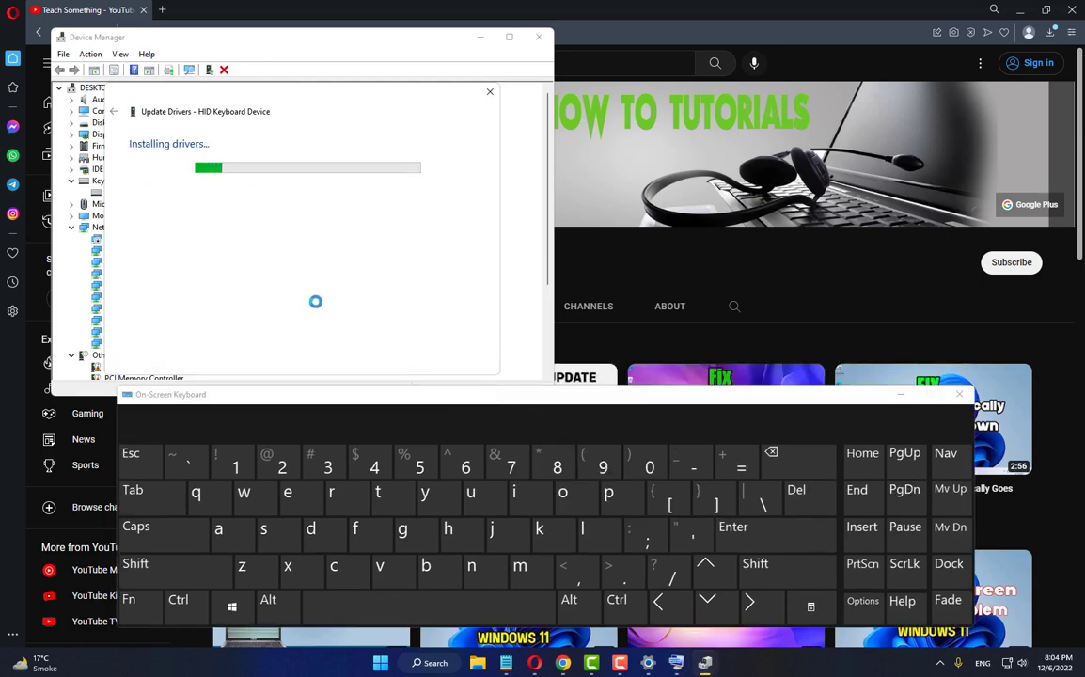
pyautogui.click(470, 362)
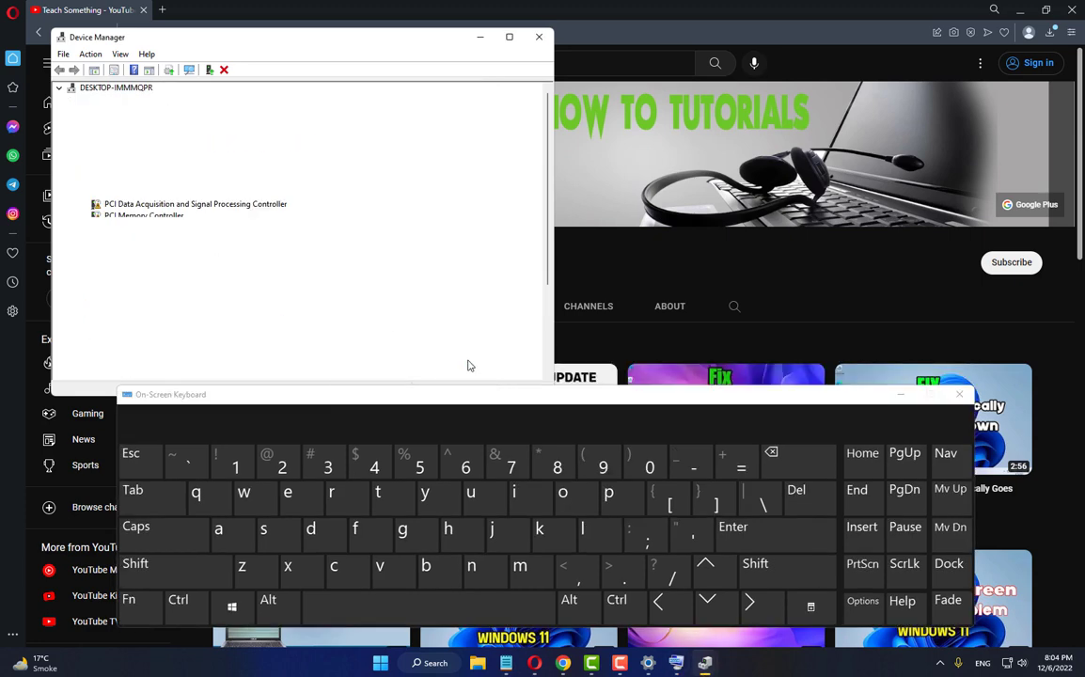
pyautogui.click(539, 37)
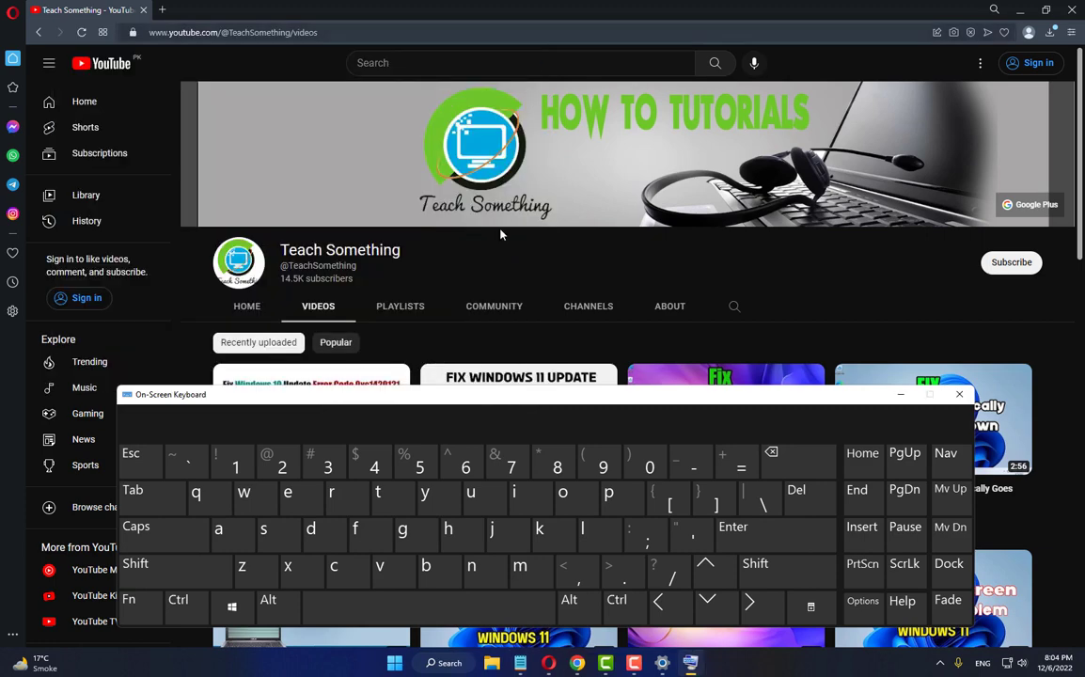
# Step: Close the on-screen keyboard and view the Start power options without restarting
pyautogui.click(960, 393)
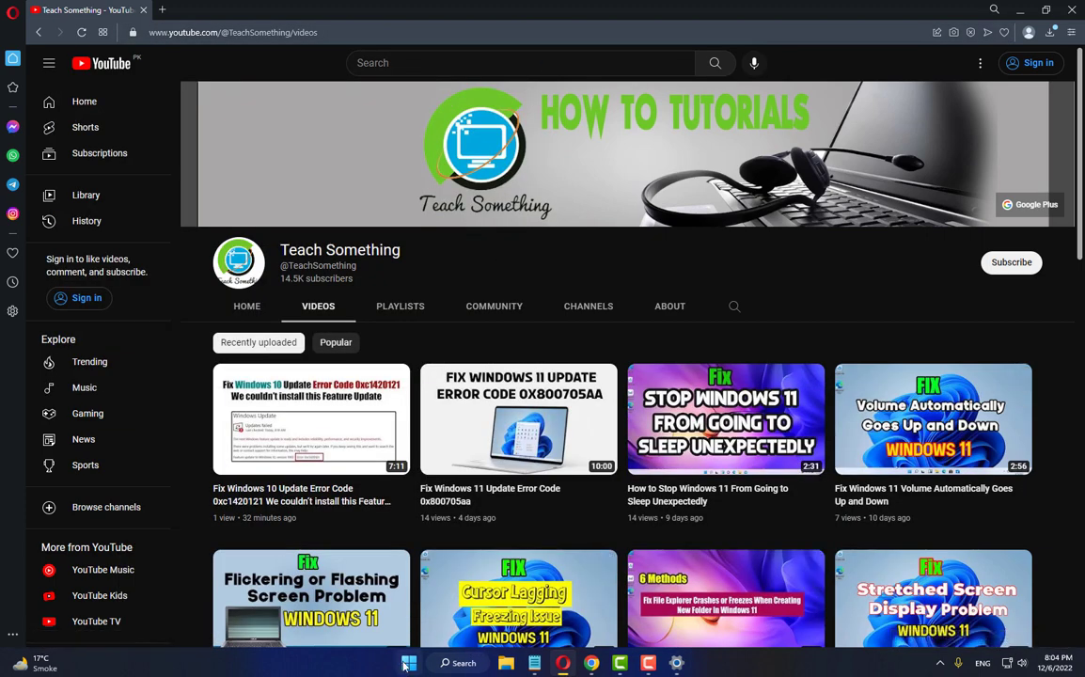
pyautogui.press('super')
pyautogui.click(702, 618)
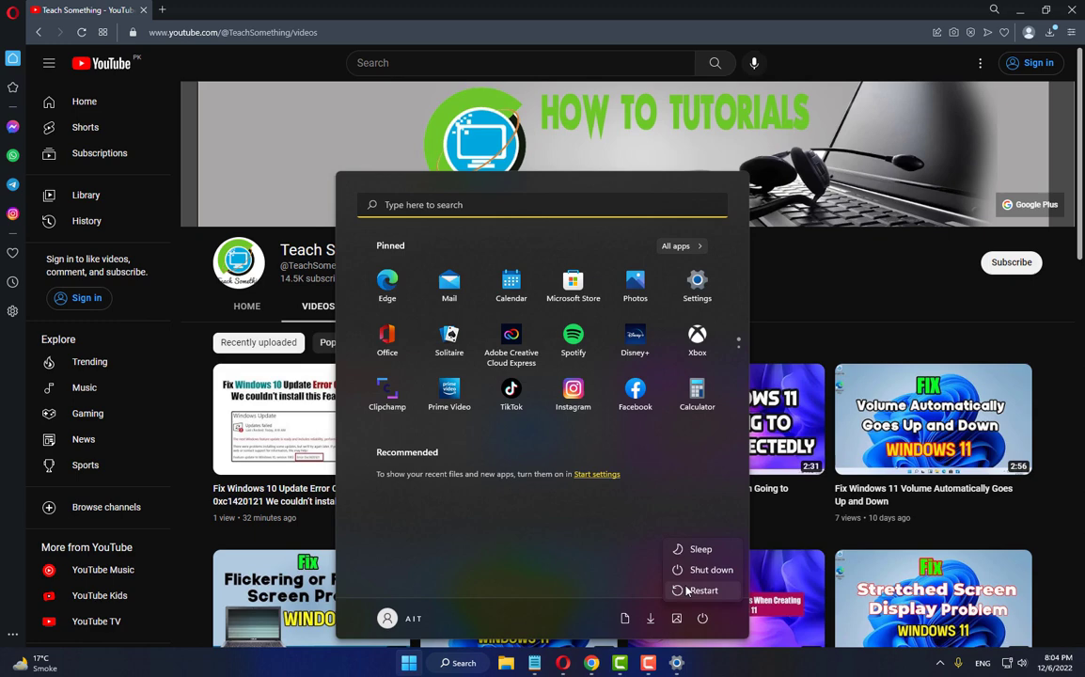
pyautogui.press('Escape')
pyautogui.click(770, 279)
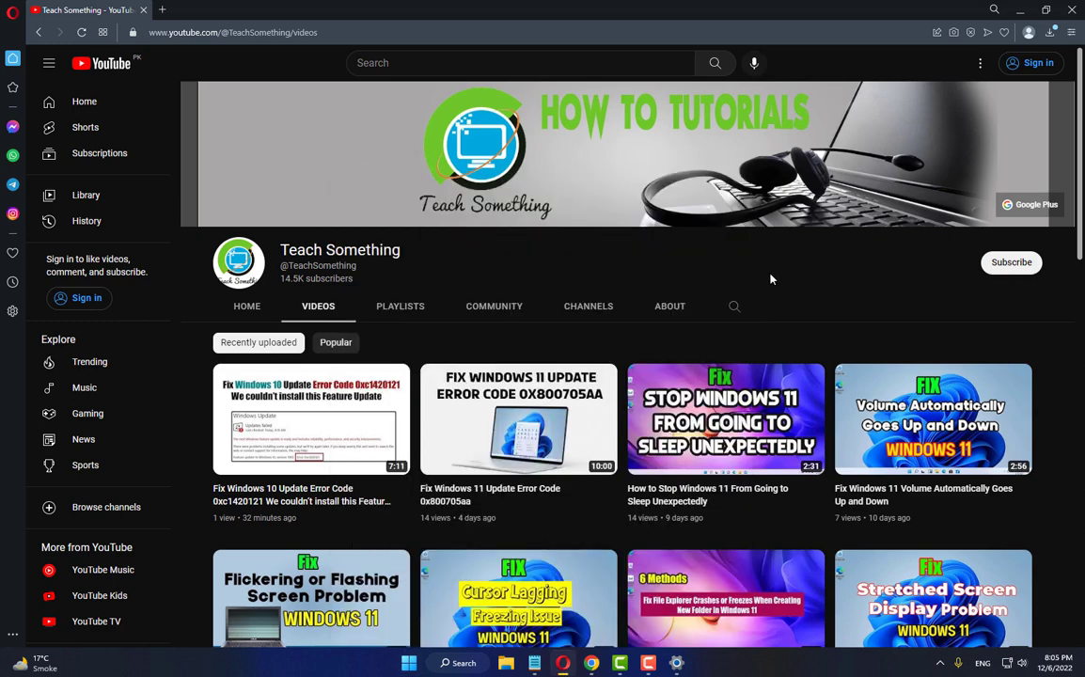
# Step: Close the old Settings window and relaunch Settings from the Start menu
pyautogui.click(1071, 10)
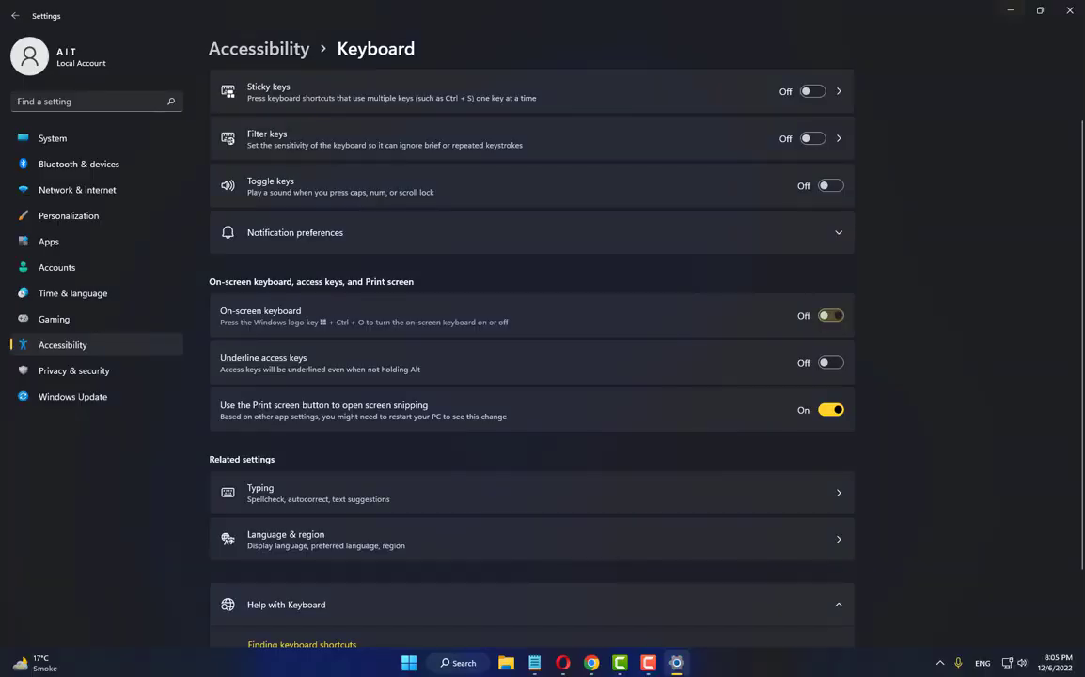
pyautogui.click(1071, 11)
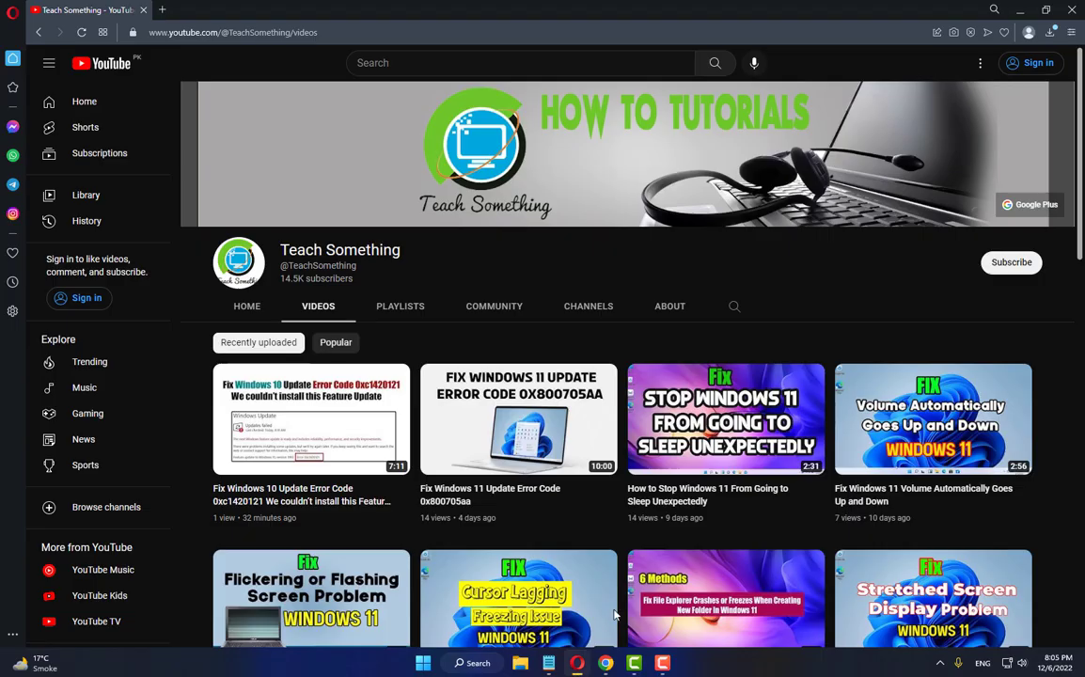
pyautogui.click(423, 663)
pyautogui.click(713, 293)
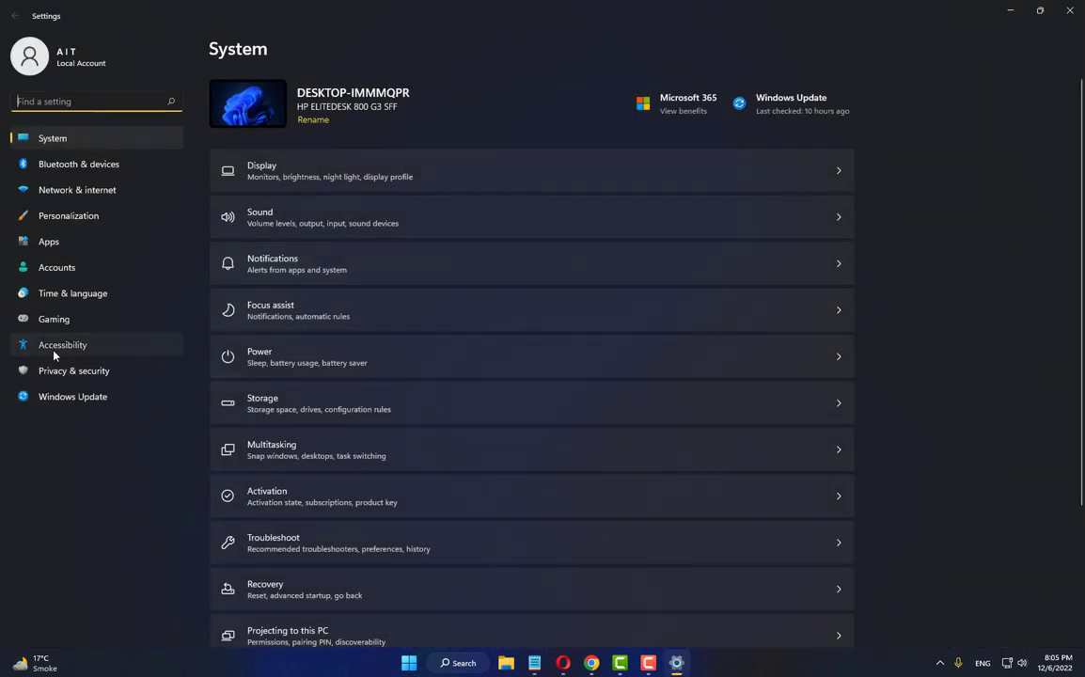
# Step: Go to Accessibility › Keyboard and switch the on-screen keyboard on
pyautogui.click(54, 350)
pyautogui.scroll(-3, 419, 455)
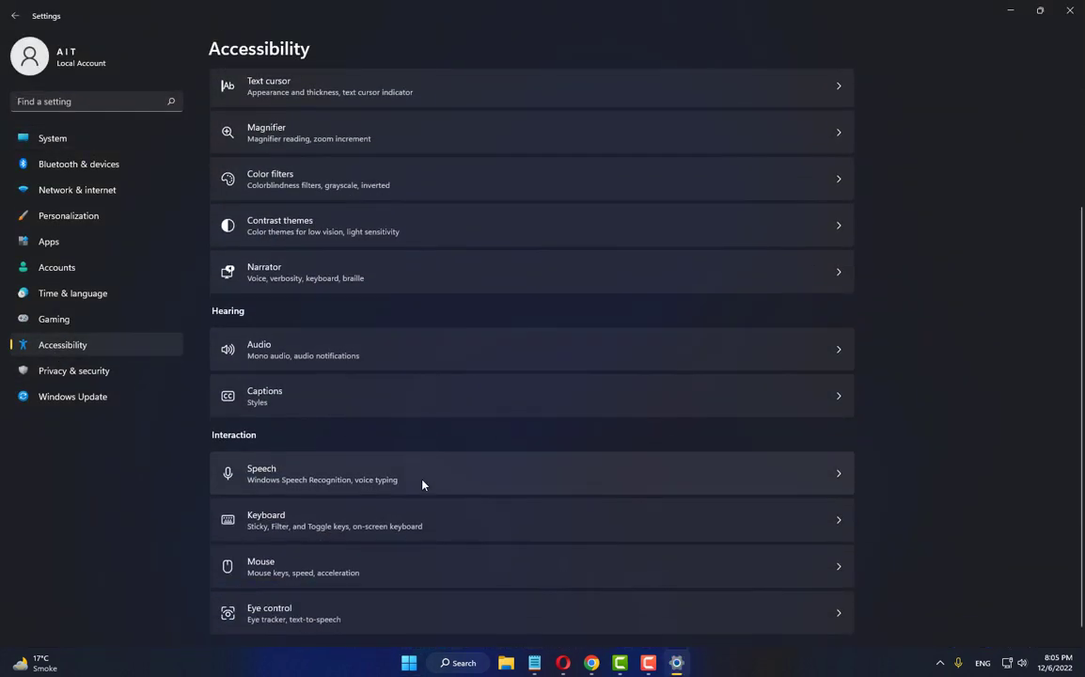
pyautogui.click(303, 524)
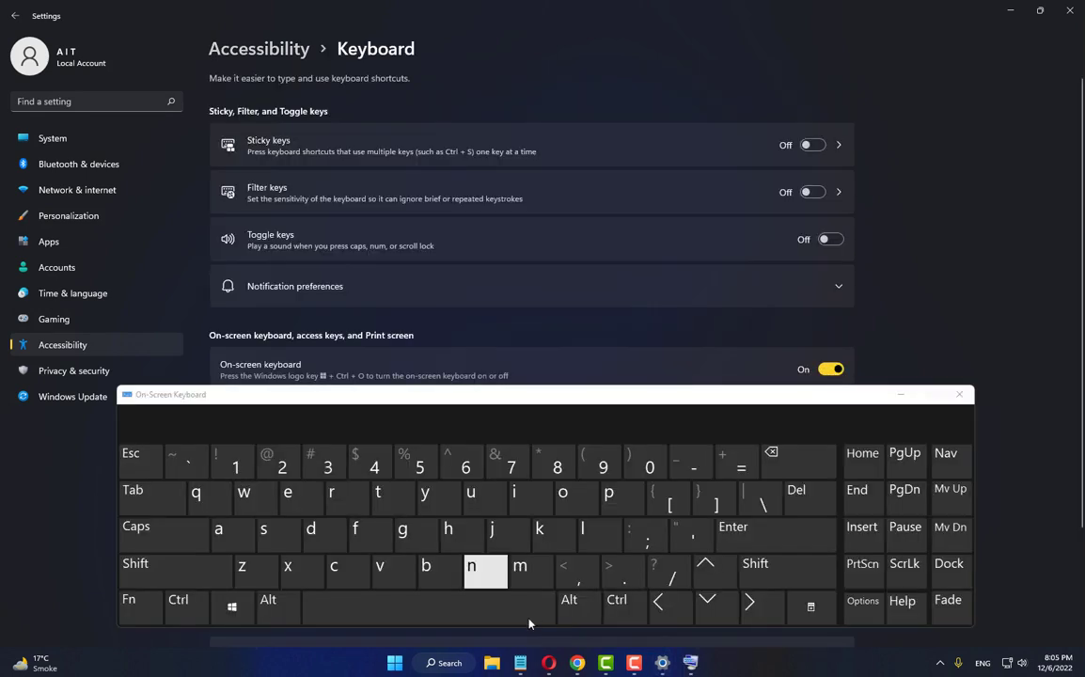
# Step: Spell 'dev' in Windows search with the on-screen keyboard and open Device Manager
pyautogui.click(438, 664)
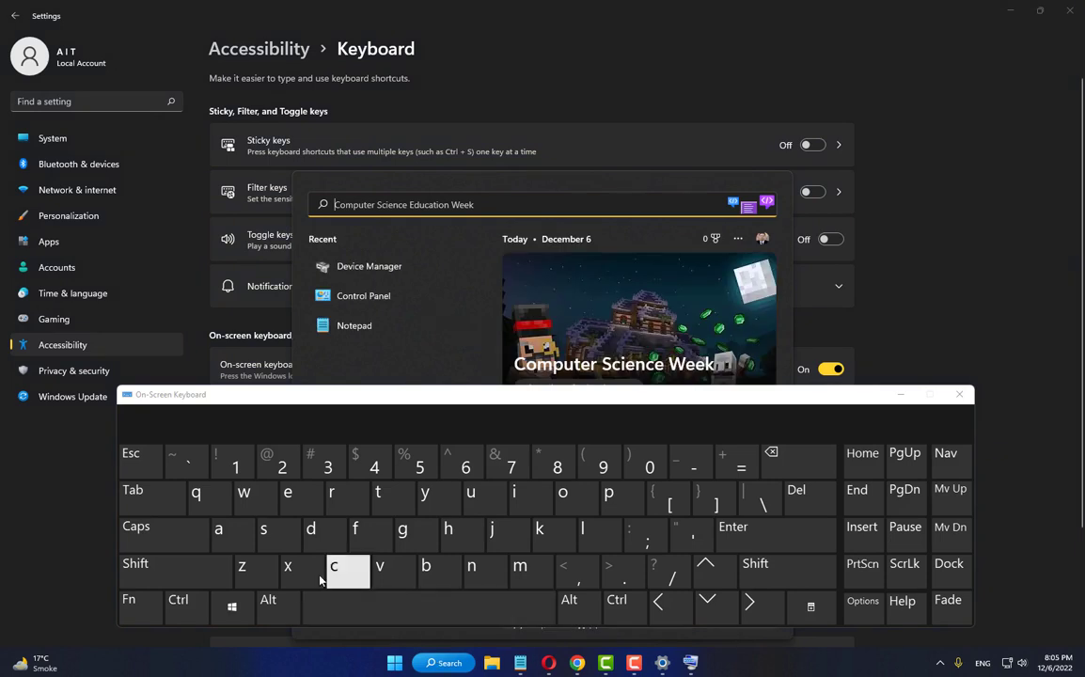
pyautogui.click(310, 528)
pyautogui.click(301, 496)
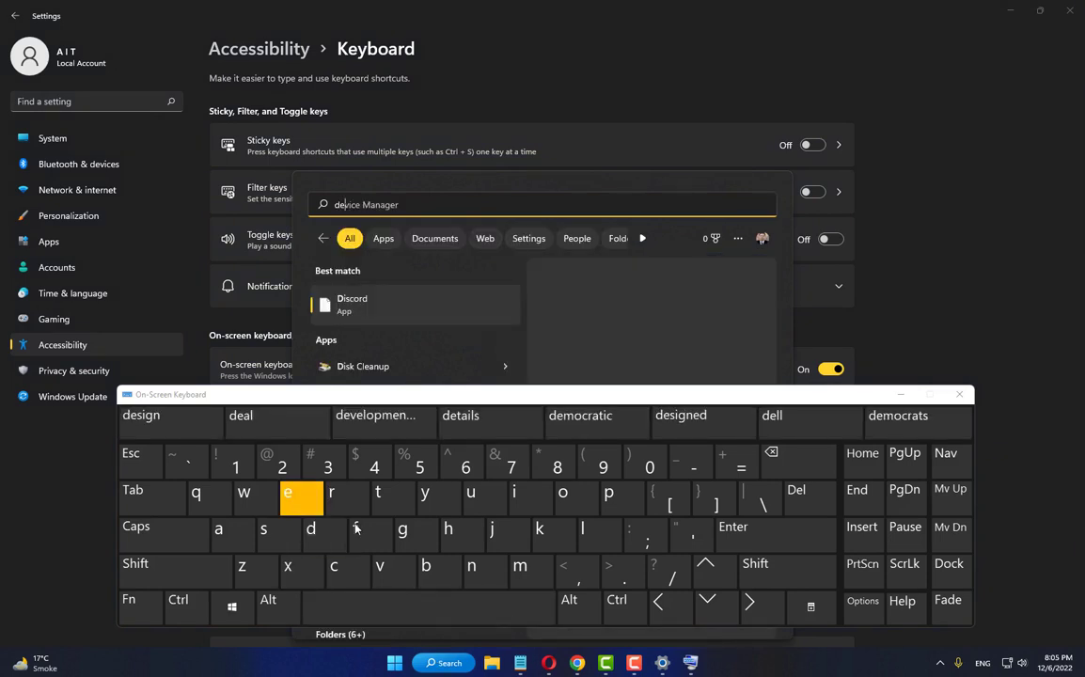
pyautogui.click(380, 569)
pyautogui.click(383, 307)
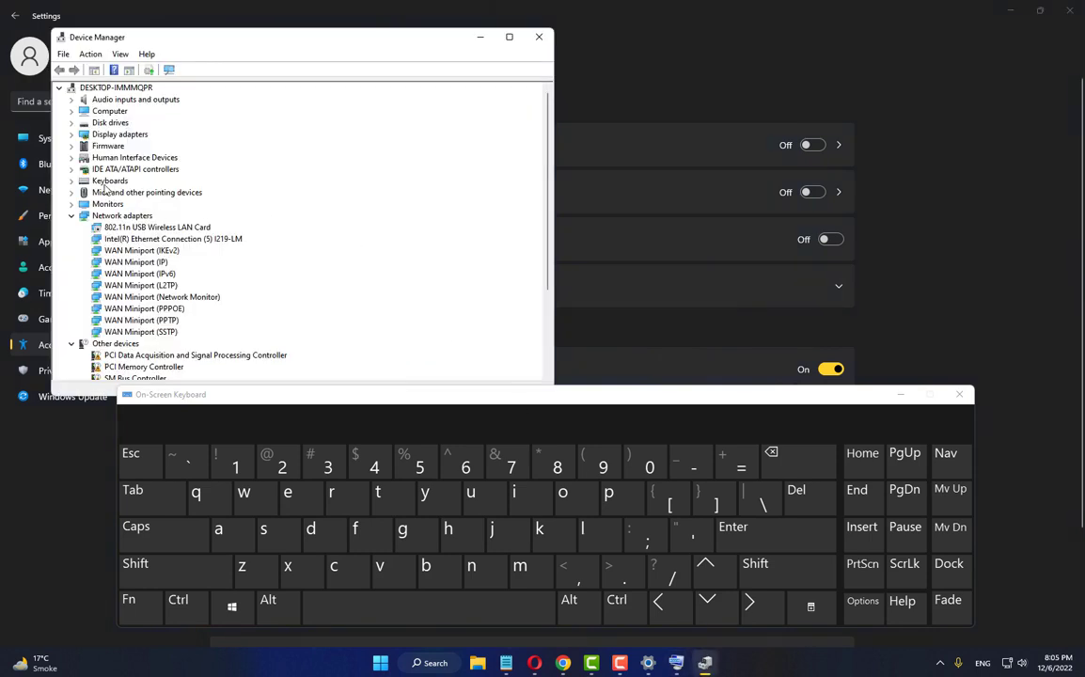
# Step: Expand Keyboards and bring up the context menu for HID Keyboard Device
pyautogui.click(83, 181)
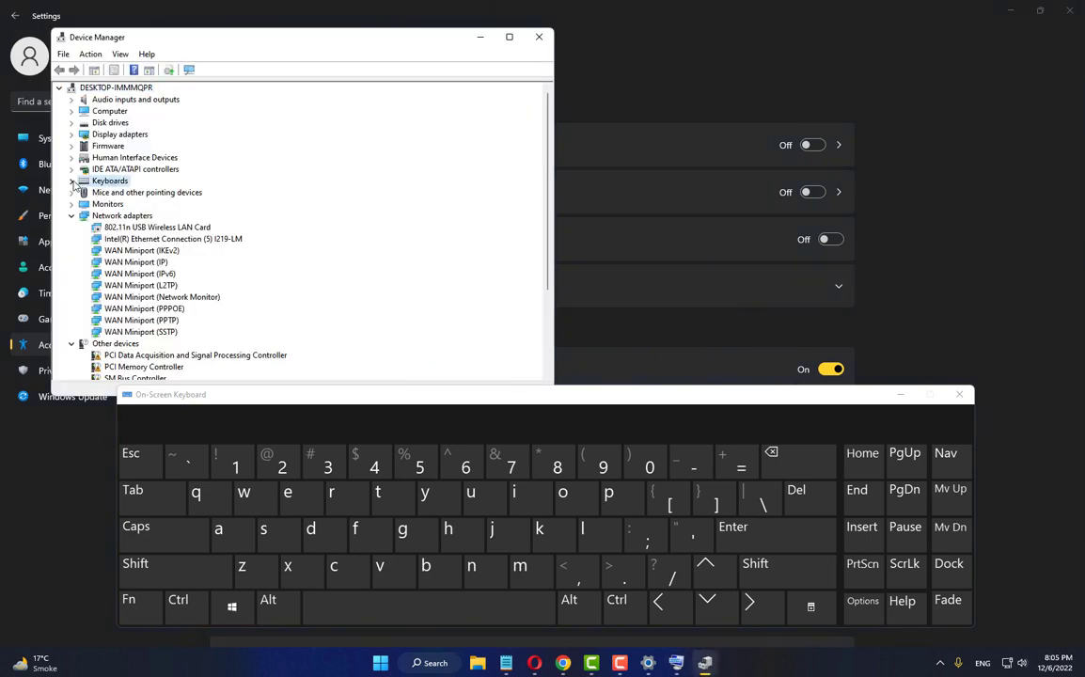
pyautogui.click(72, 181)
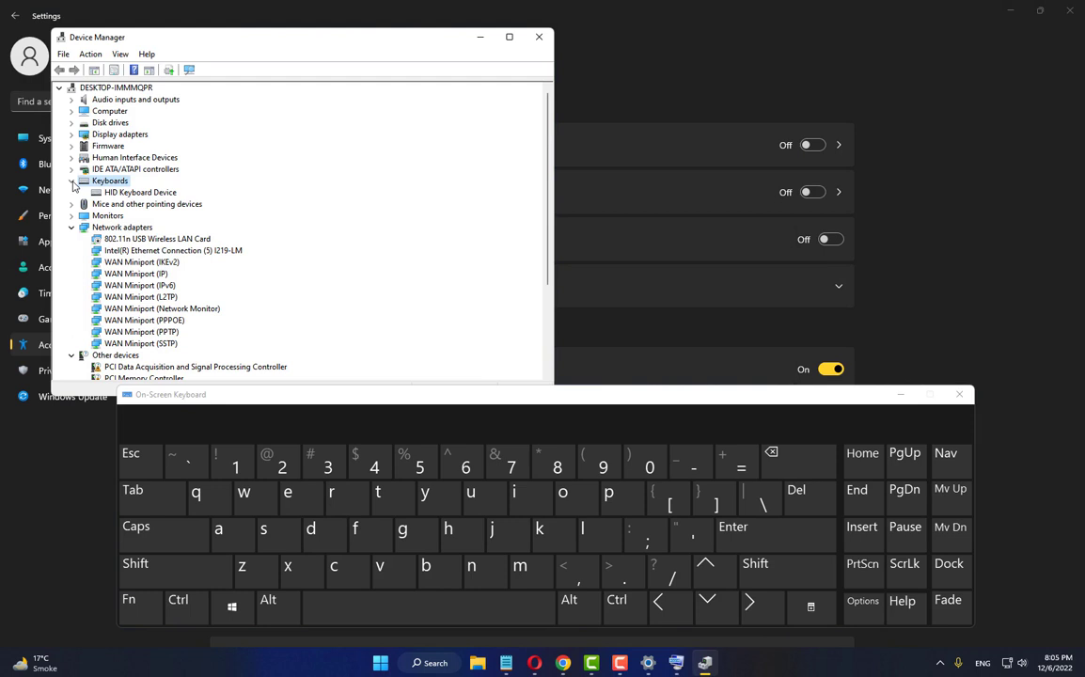
pyautogui.click(131, 193)
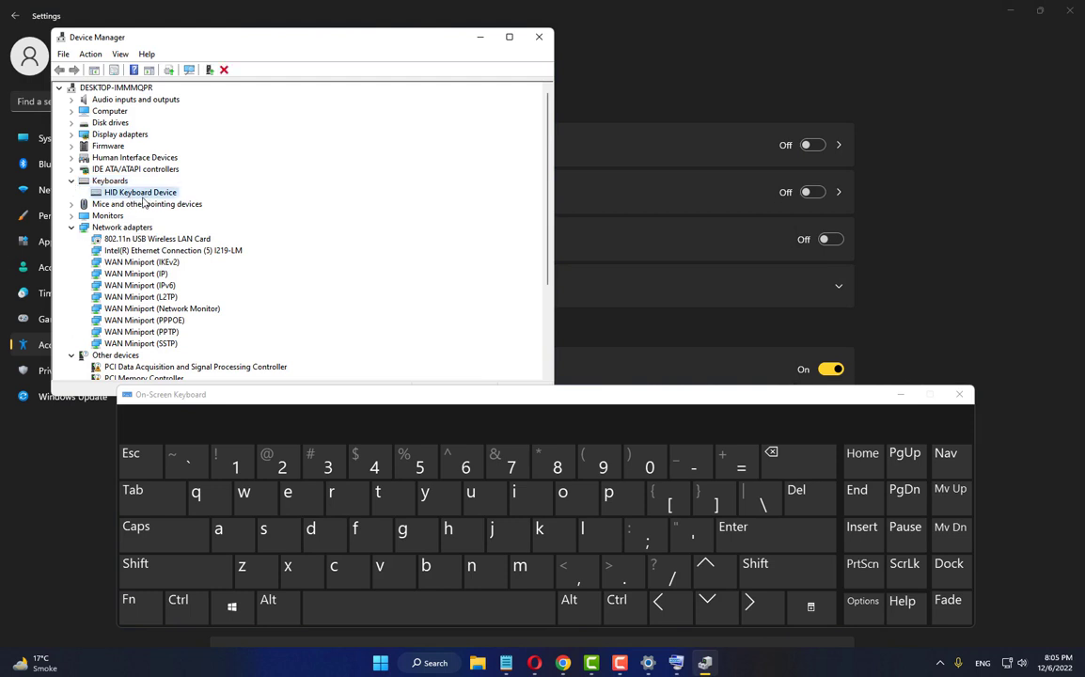
pyautogui.rightClick(148, 192)
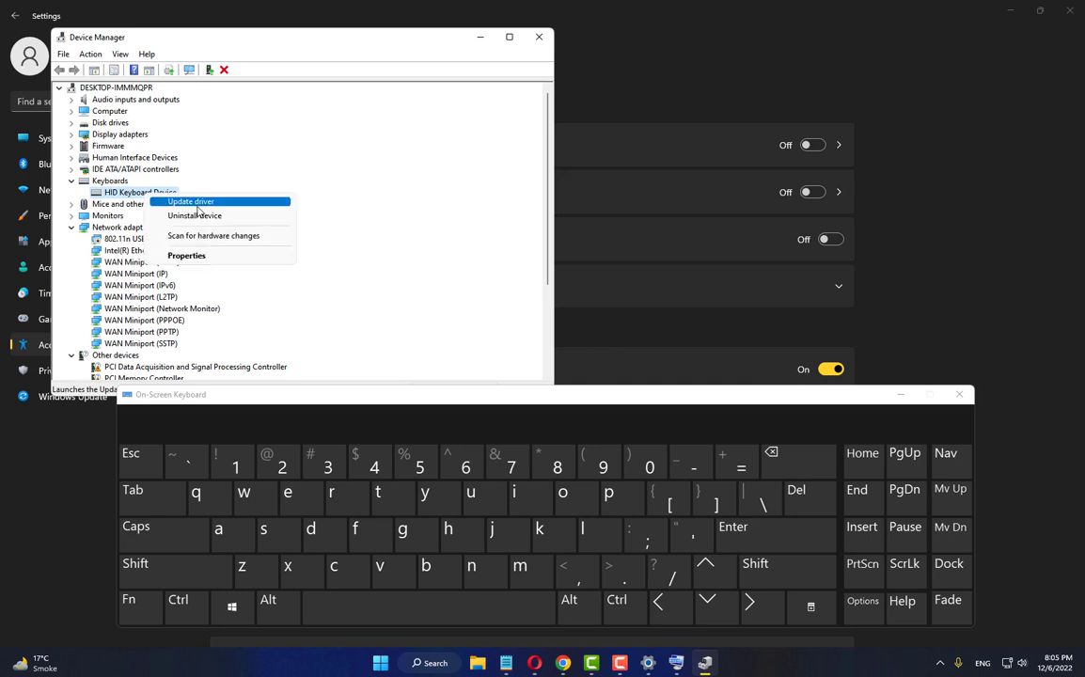
# Step: Search automatically for a newer HID Keyboard Device driver, then check Windows Update for drivers
pyautogui.click(188, 201)
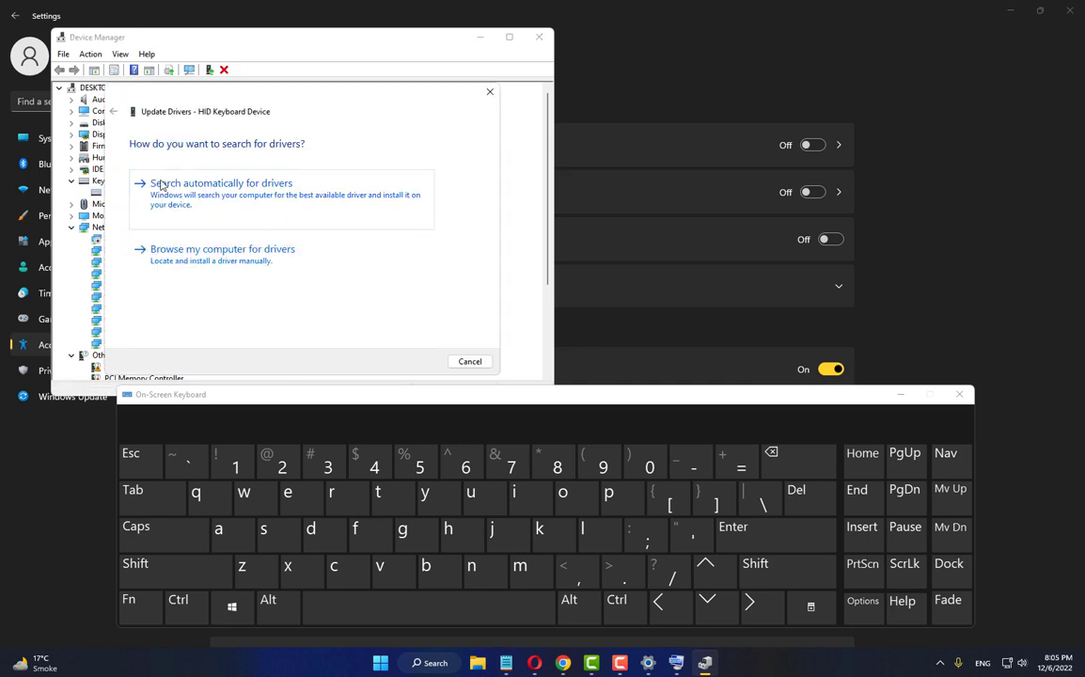
pyautogui.click(237, 171)
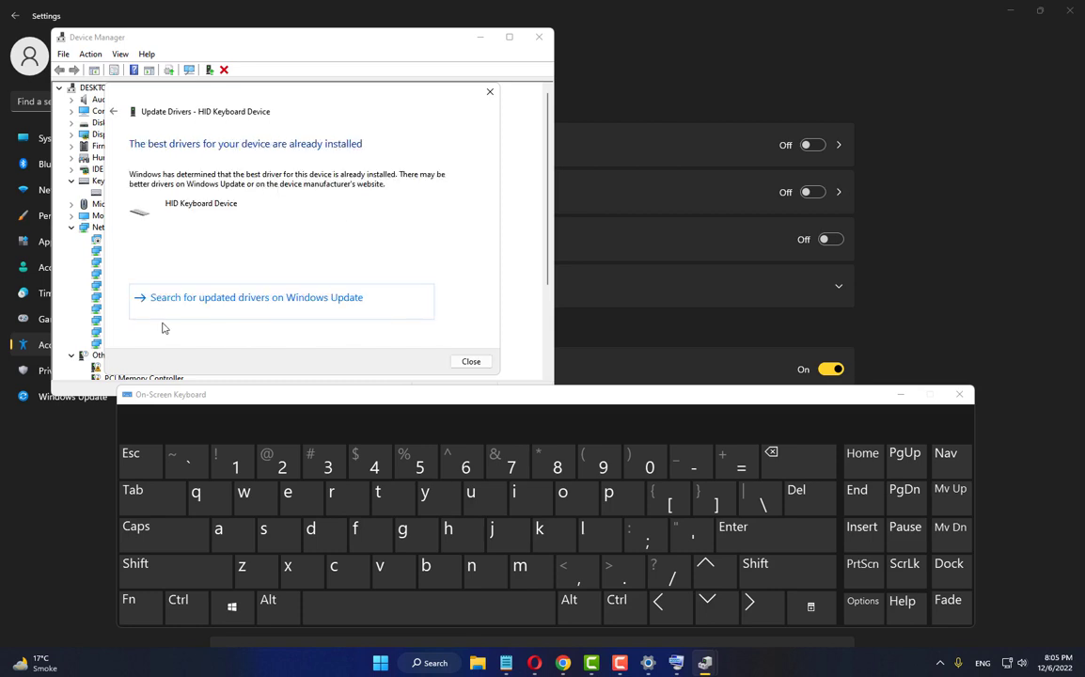
pyautogui.click(291, 299)
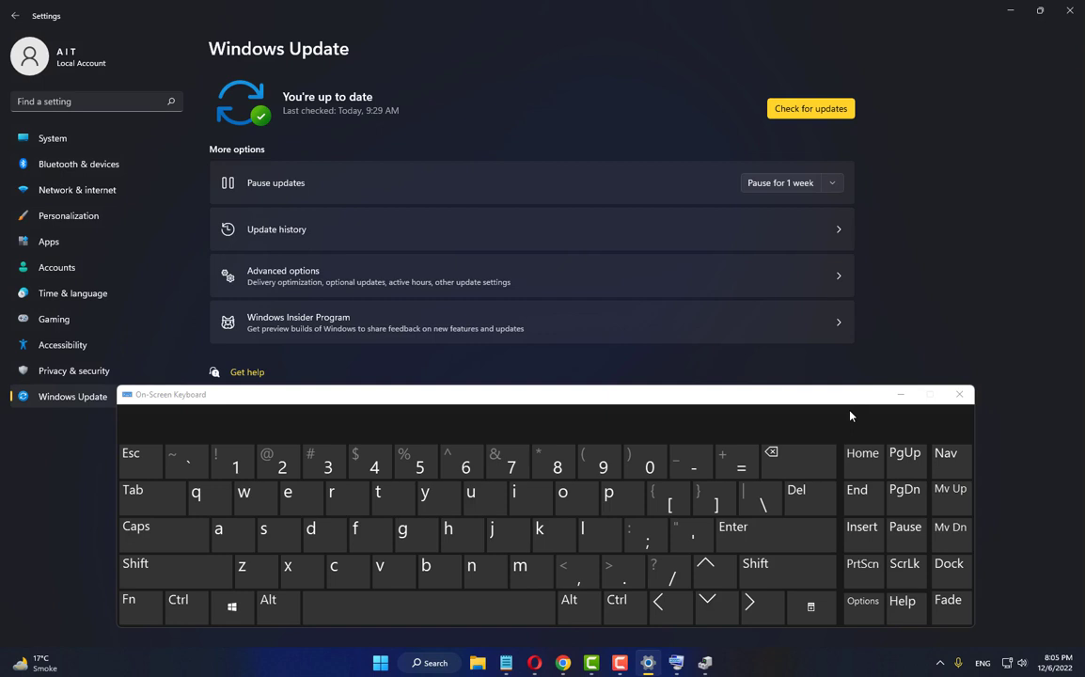
# Step: Check for updates, installing Defender security intelligence update KB2267602, then close Settings
pyautogui.click(825, 110)
pyautogui.click(1069, 11)
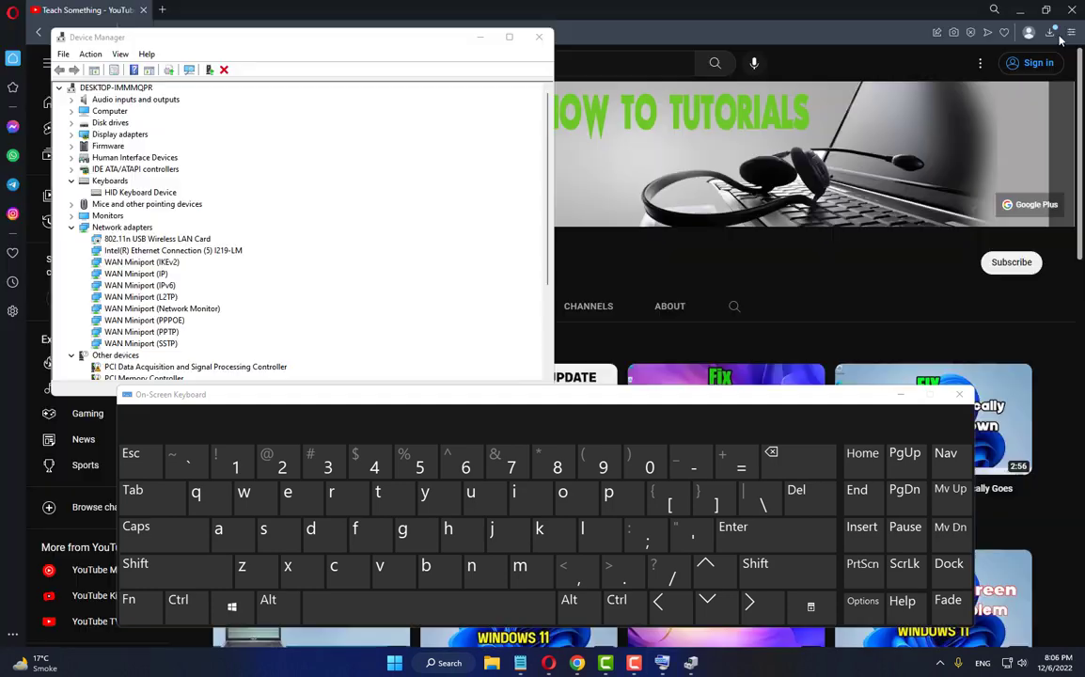
# Step: Close the on-screen keyboard and Device Manager, skip restarting, and relaunch Settings from Start
pyautogui.click(959, 395)
pyautogui.click(538, 37)
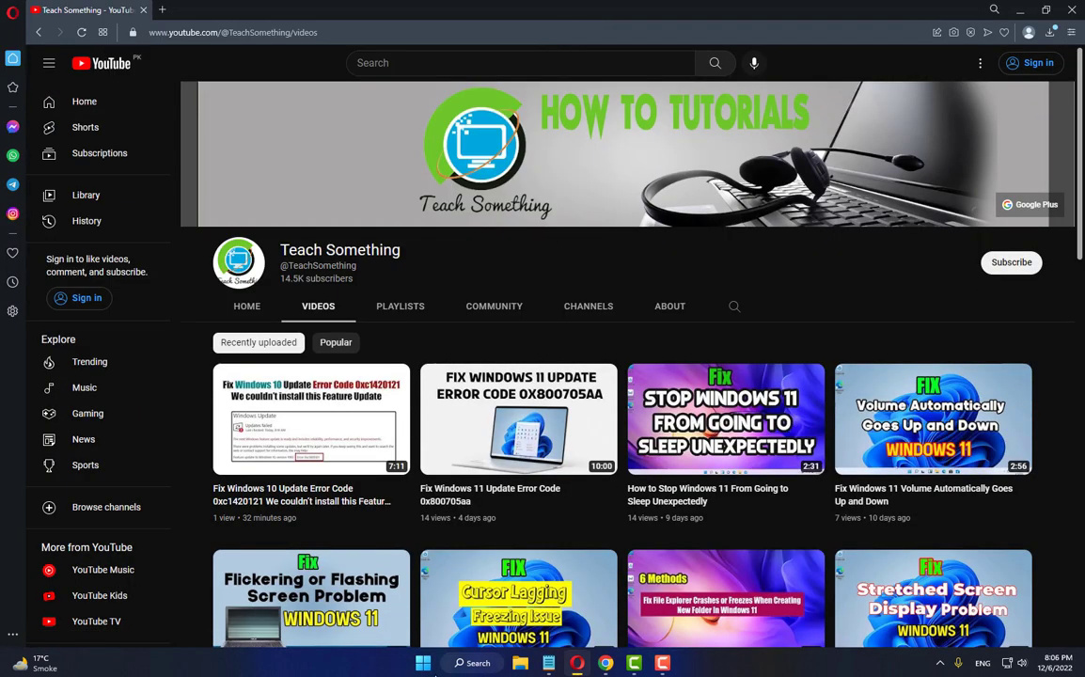
pyautogui.click(423, 663)
pyautogui.click(703, 620)
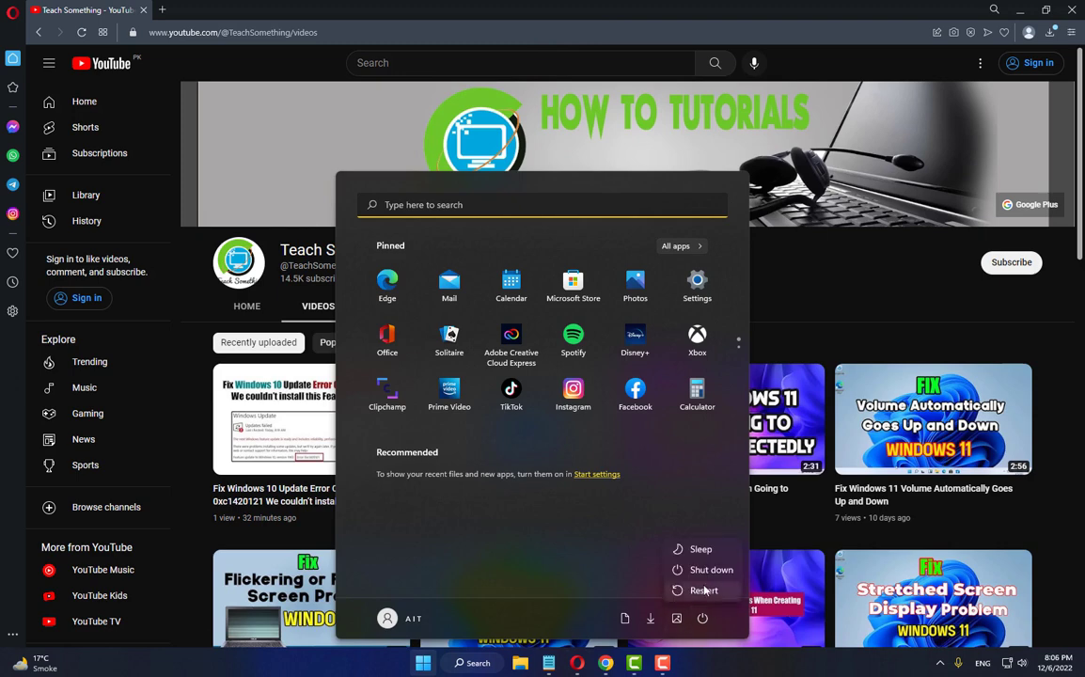
pyautogui.press('Escape')
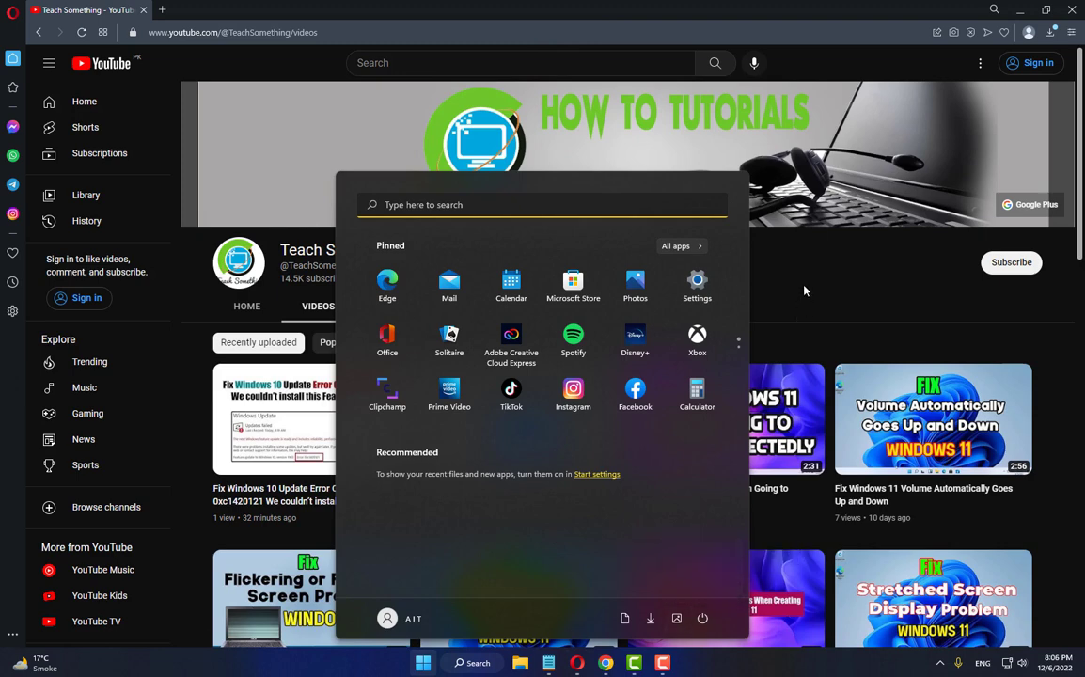
pyautogui.press('Escape')
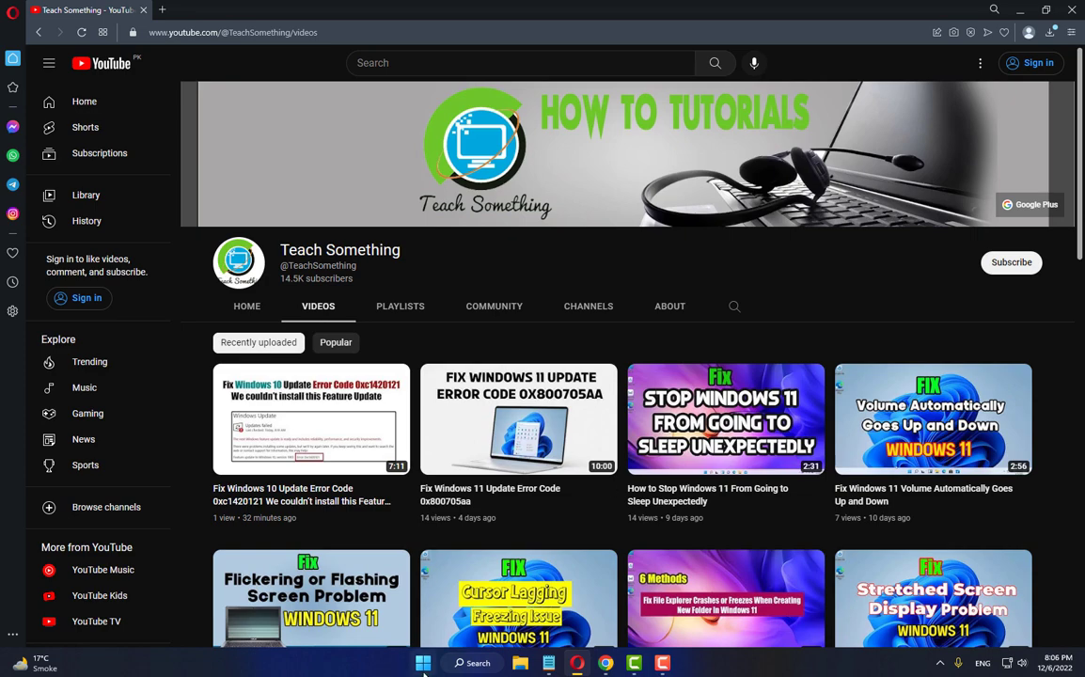
pyautogui.press('super')
pyautogui.click(698, 282)
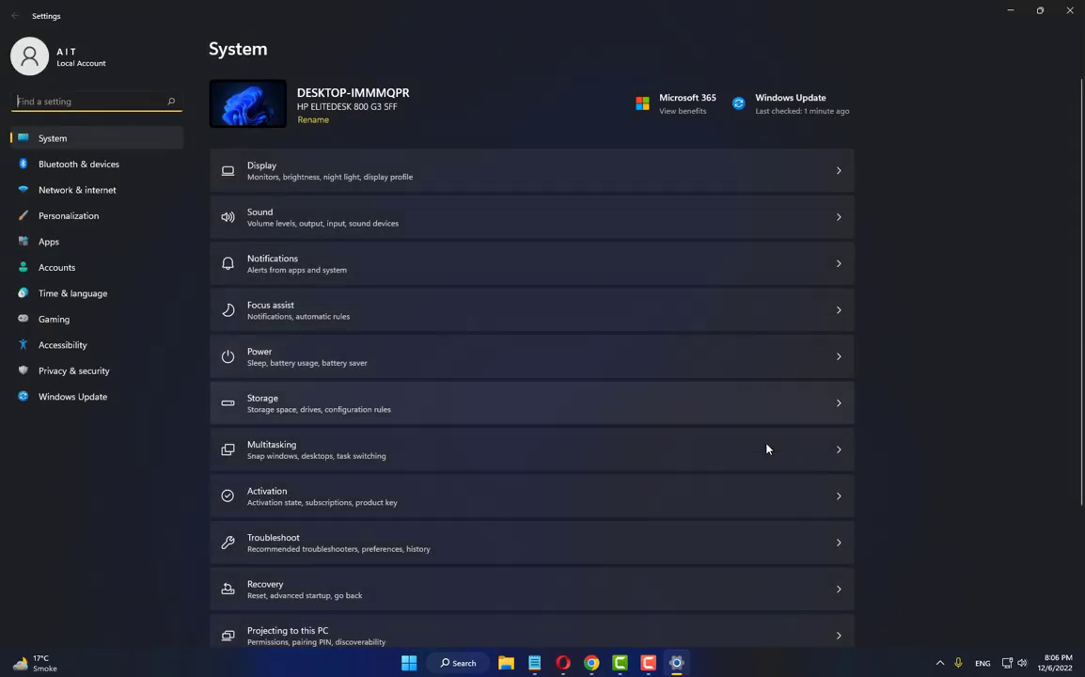
# Step: Switch the On-screen keyboard On under Accessibility > Keyboard
pyautogui.click(63, 345)
pyautogui.scroll(-1, 396, 440)
pyautogui.scroll(-2, 396, 440)
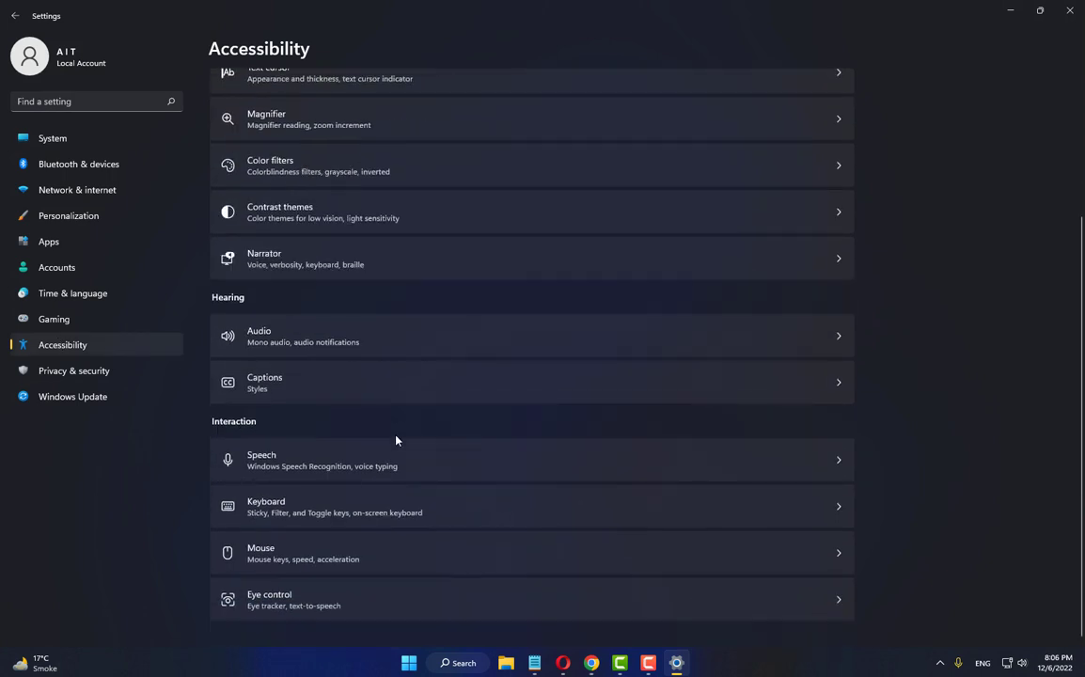
pyautogui.click(274, 516)
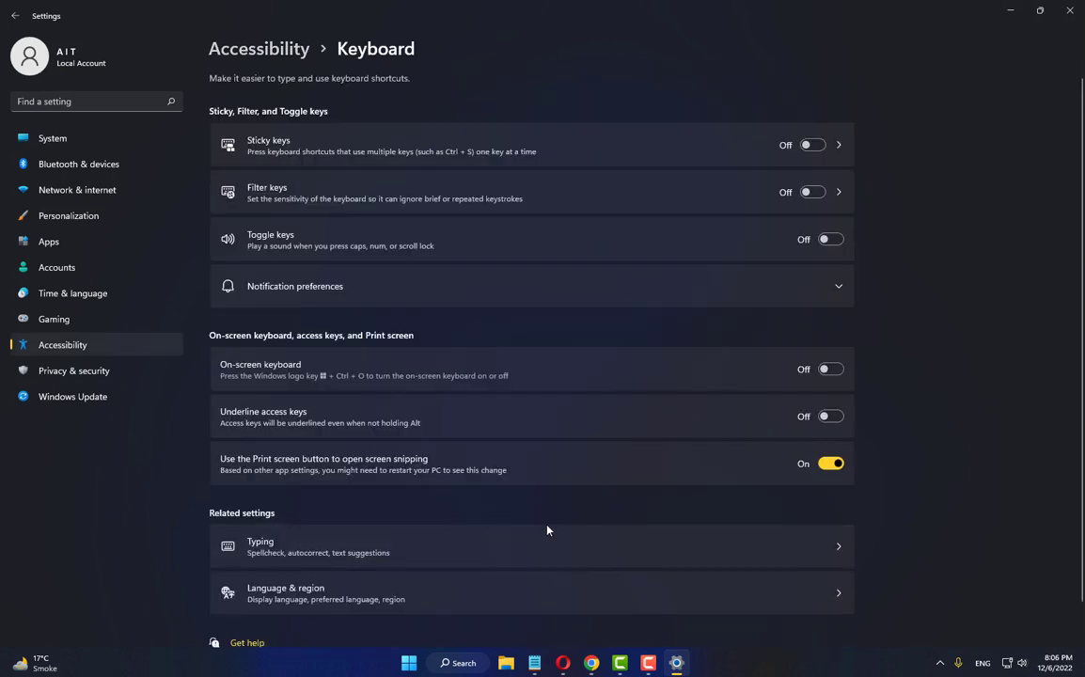
pyautogui.scroll(-3, 282, 602)
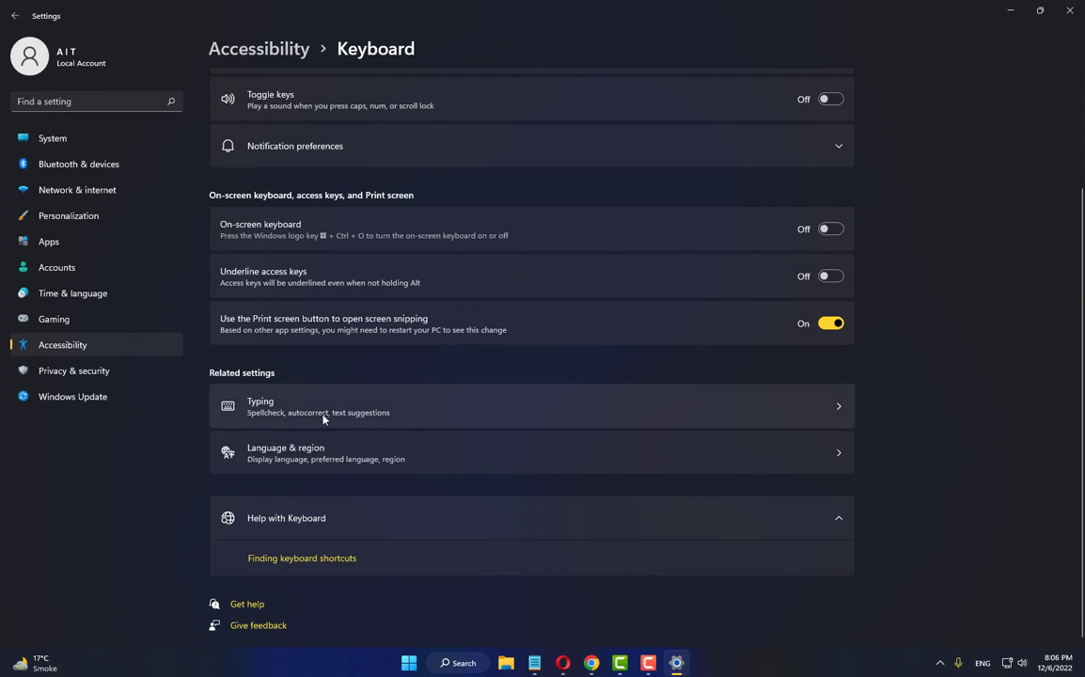
pyautogui.scroll(1, 322, 418)
pyautogui.click(831, 317)
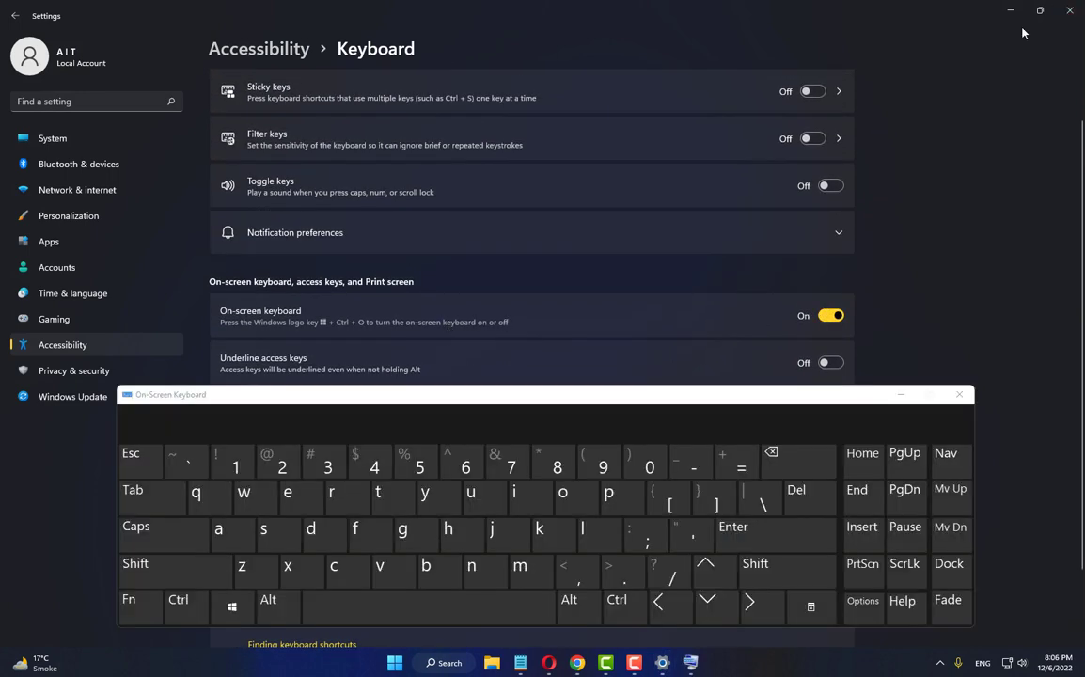
# Step: Search for 'dev' with the on-screen keyboard and launch Device Manager
pyautogui.click(447, 663)
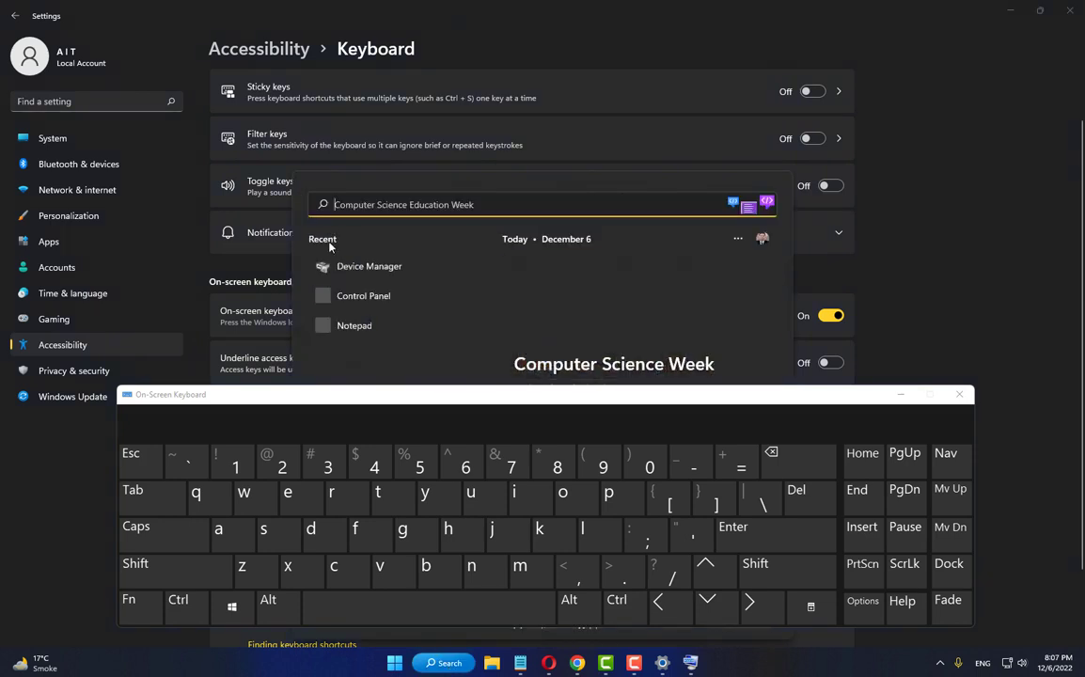
pyautogui.click(310, 531)
pyautogui.click(288, 494)
pyautogui.click(380, 568)
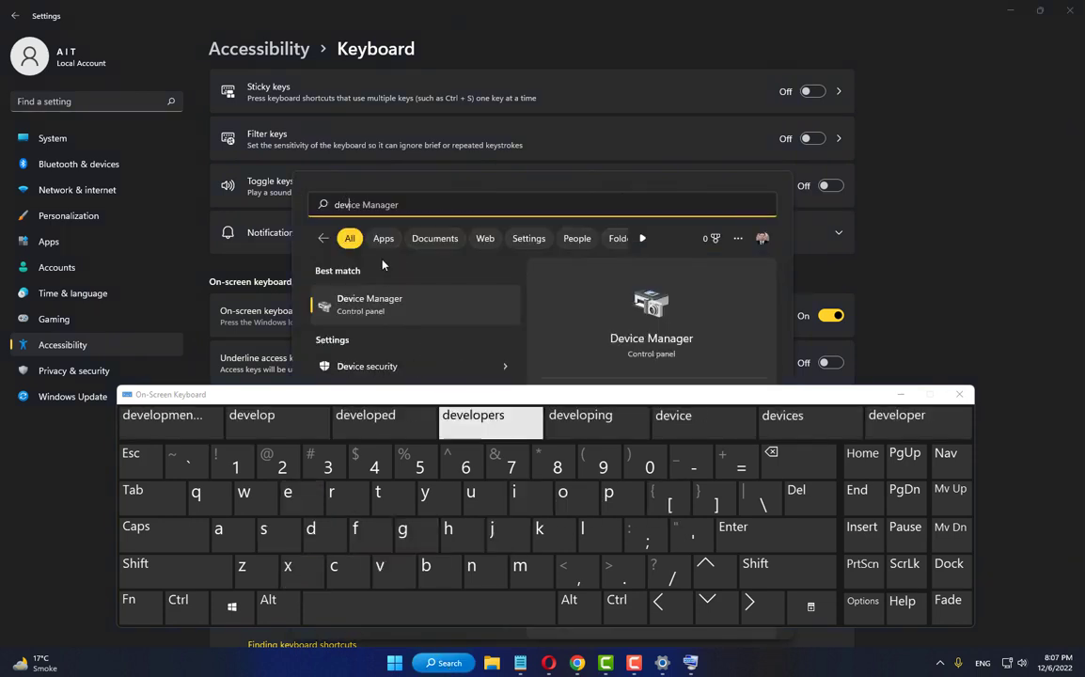
pyautogui.click(362, 302)
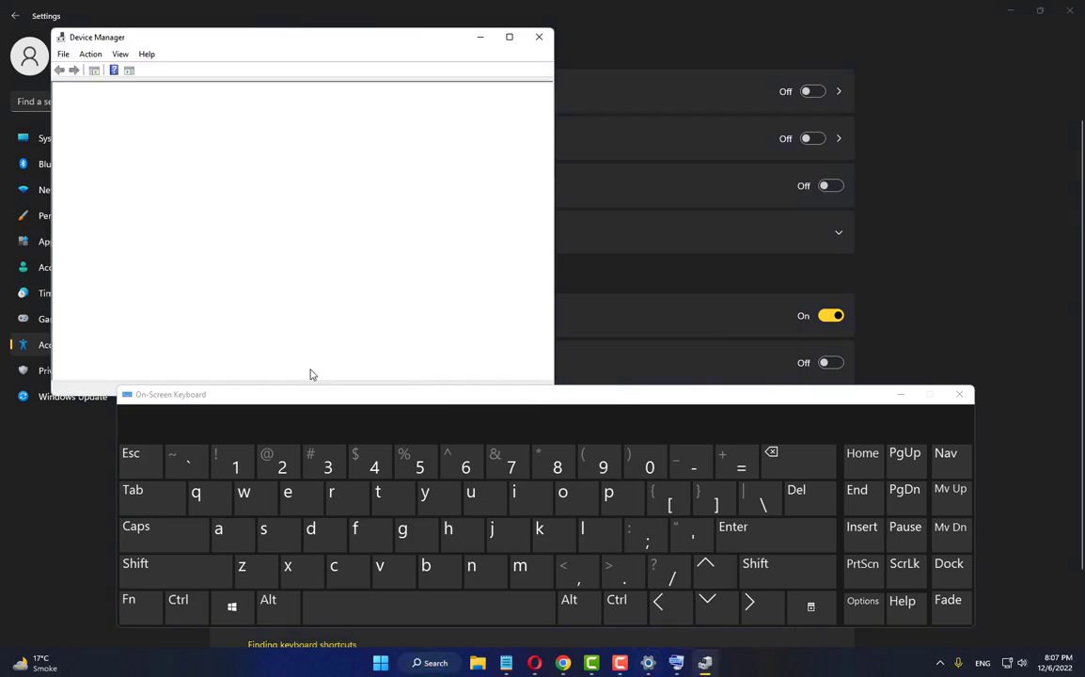
# Step: Expand Keyboards, inspect HID Keyboard Device's actions without choosing one, and close Device Manager
pyautogui.click(90, 180)
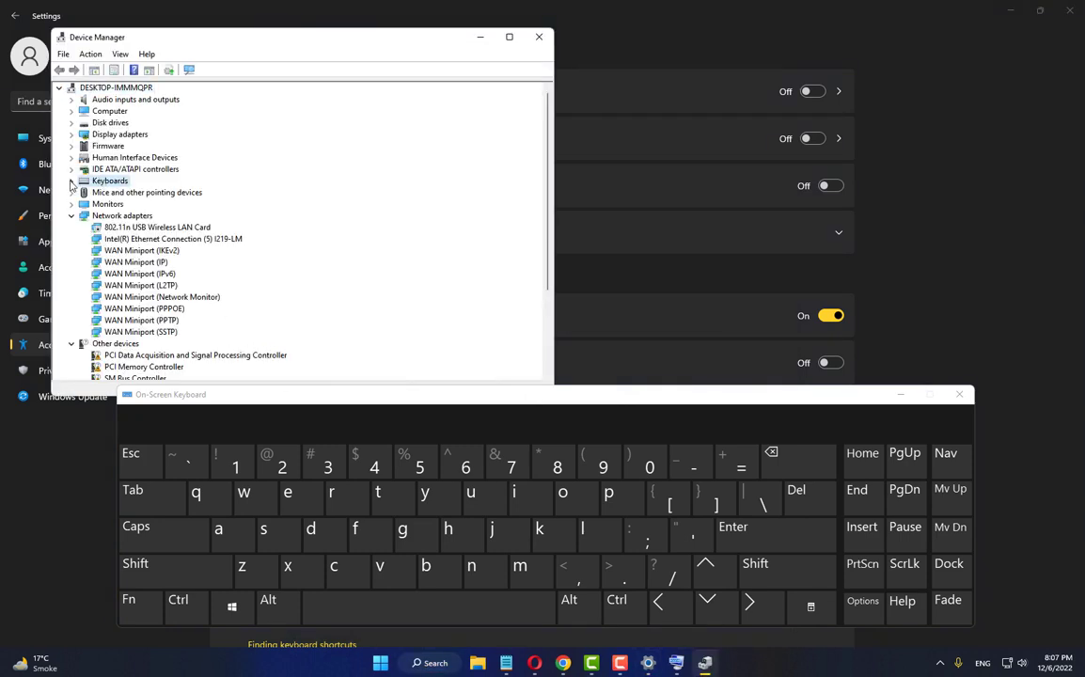
pyautogui.click(71, 181)
pyautogui.rightClick(134, 194)
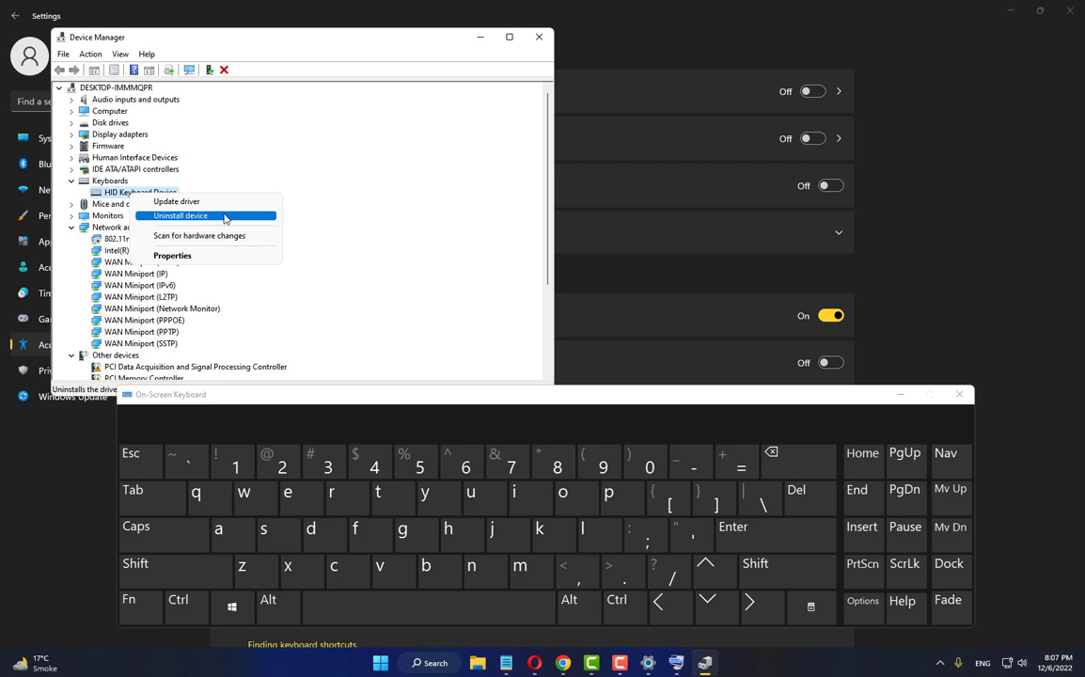
pyautogui.click(396, 238)
pyautogui.click(539, 37)
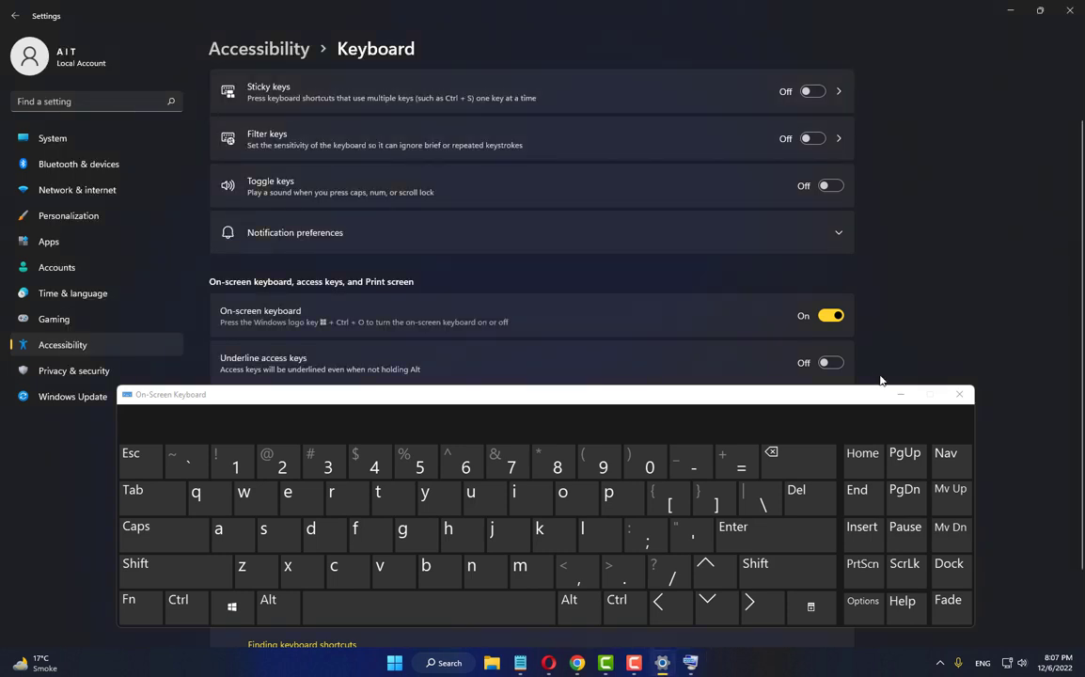
# Step: Close the On-Screen Keyboard and Settings, then show the Start menu's Power options
pyautogui.click(966, 398)
pyautogui.click(1069, 10)
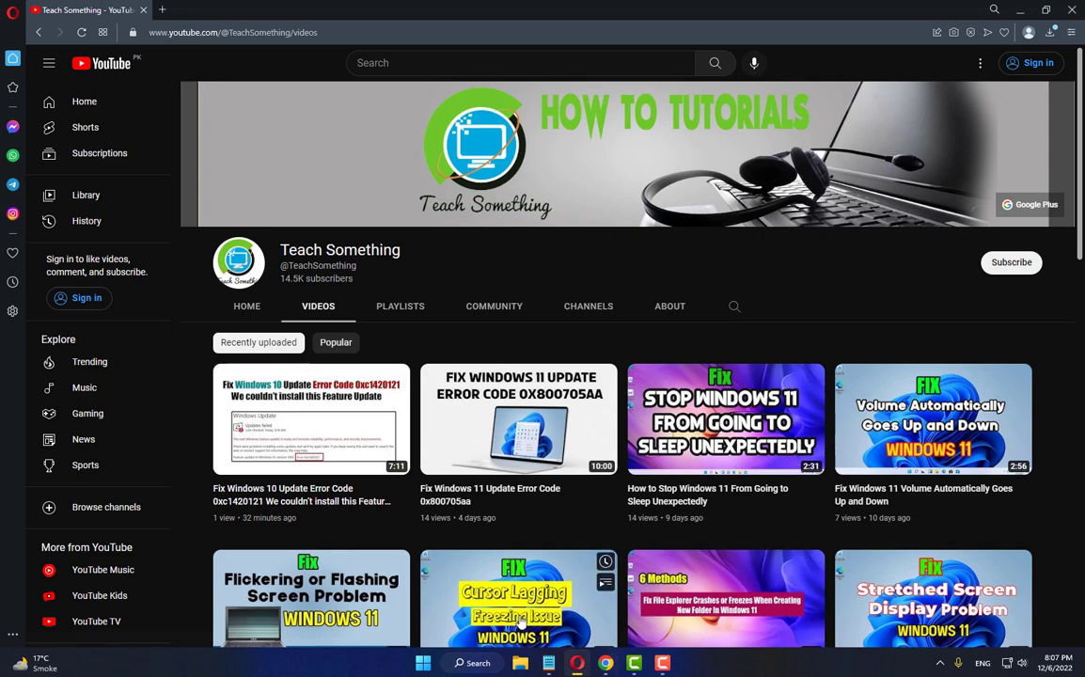
pyautogui.click(423, 663)
pyautogui.click(701, 617)
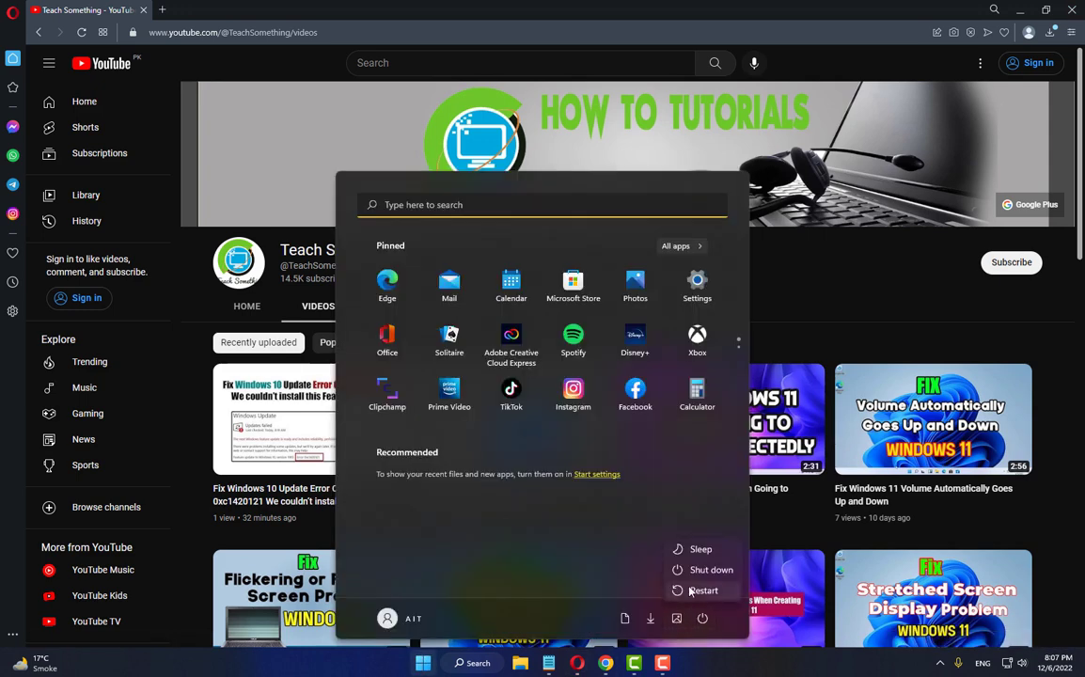
# Step: Dismiss the Power options and Start menu without restarting, then select and deselect the channel text
pyautogui.press('Escape')
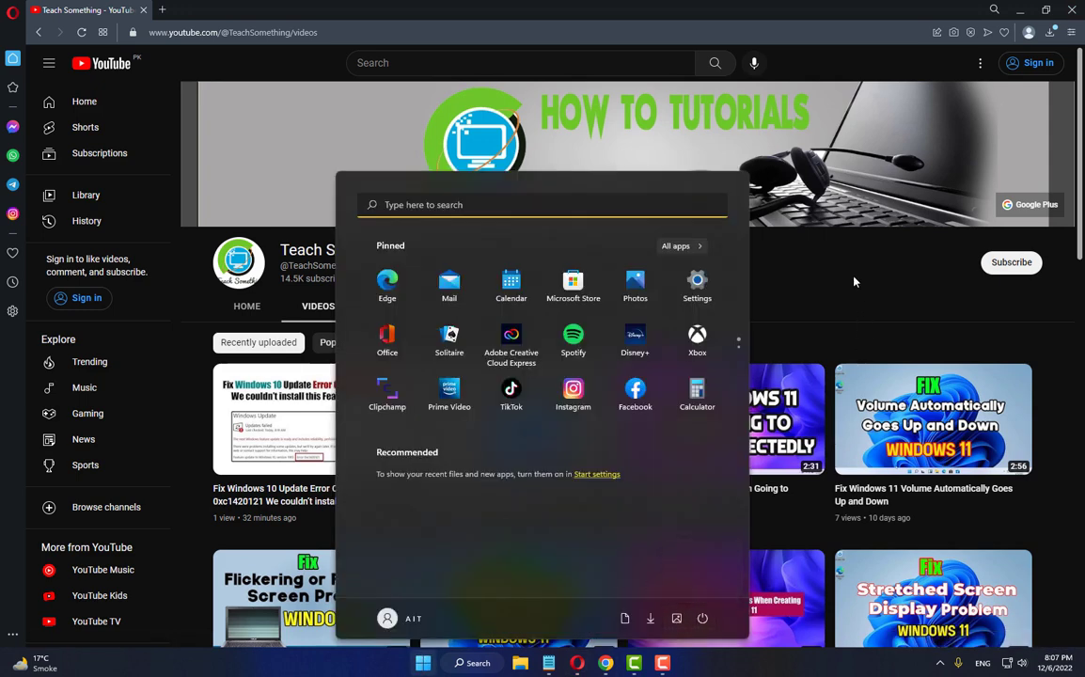
pyautogui.press('Escape')
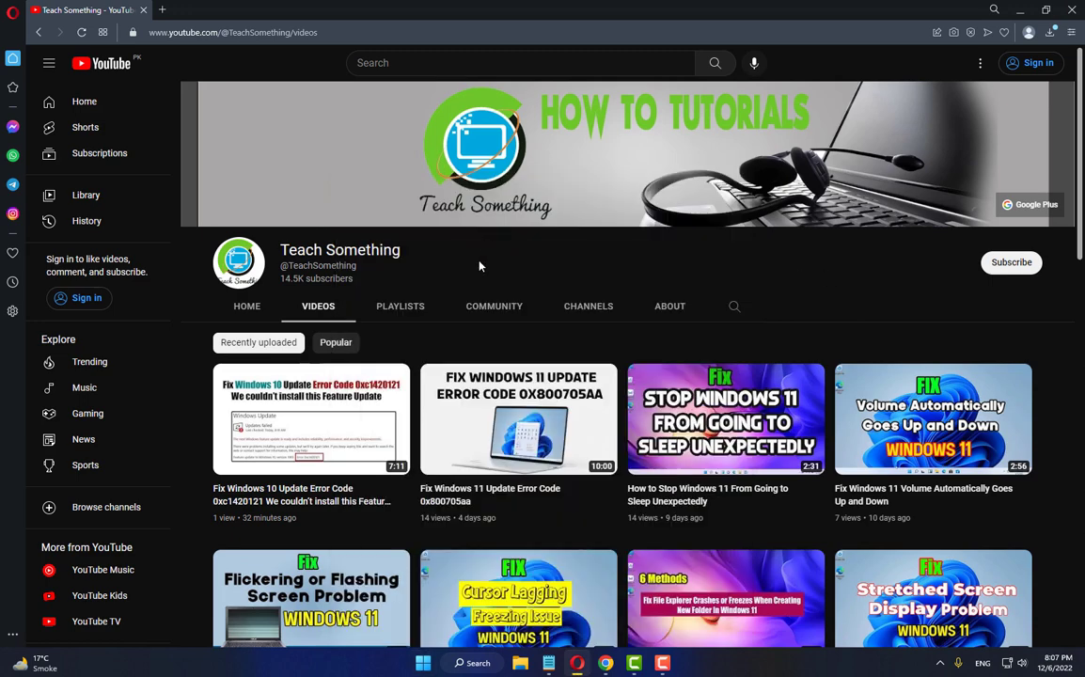
pyautogui.moveTo(279, 246); pyautogui.dragTo(368, 279)
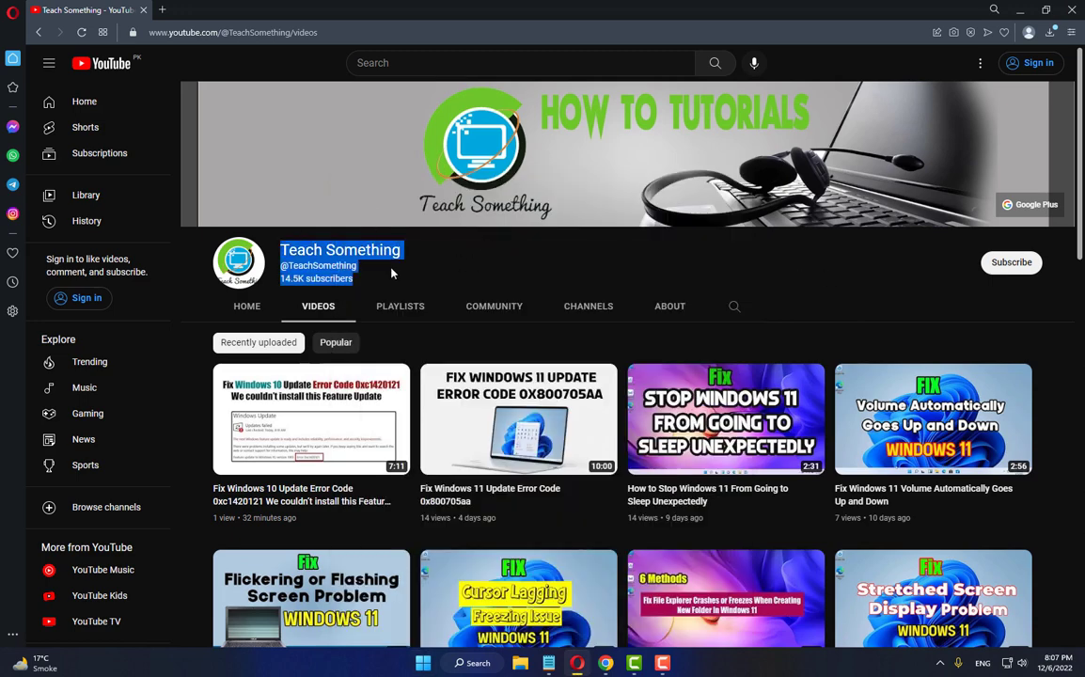
pyautogui.click(392, 273)
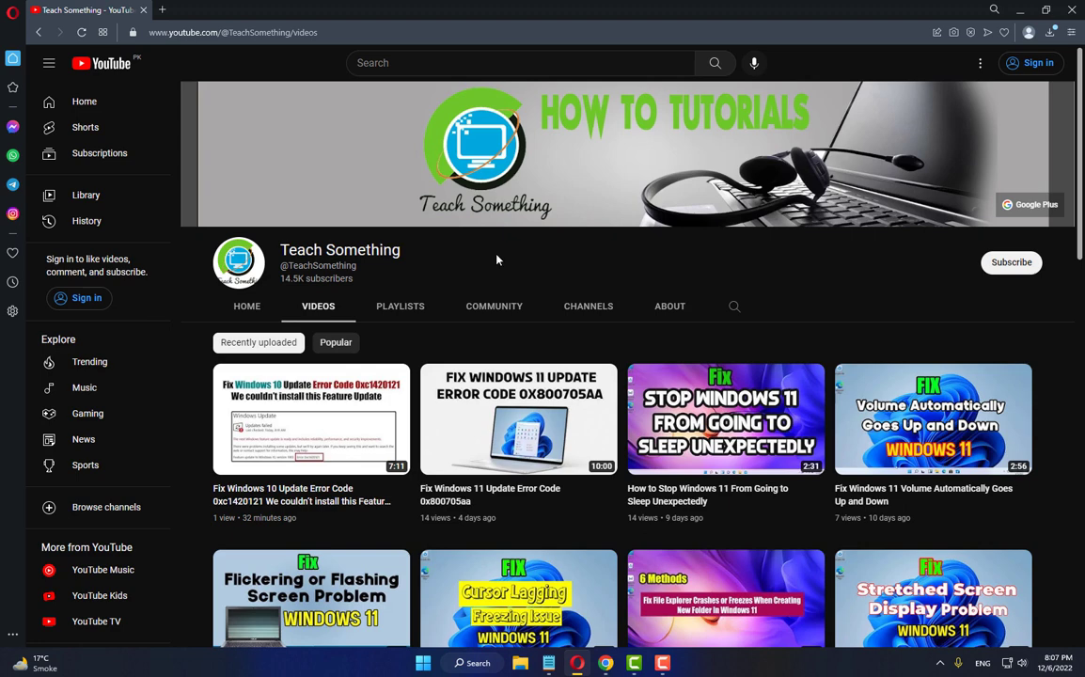